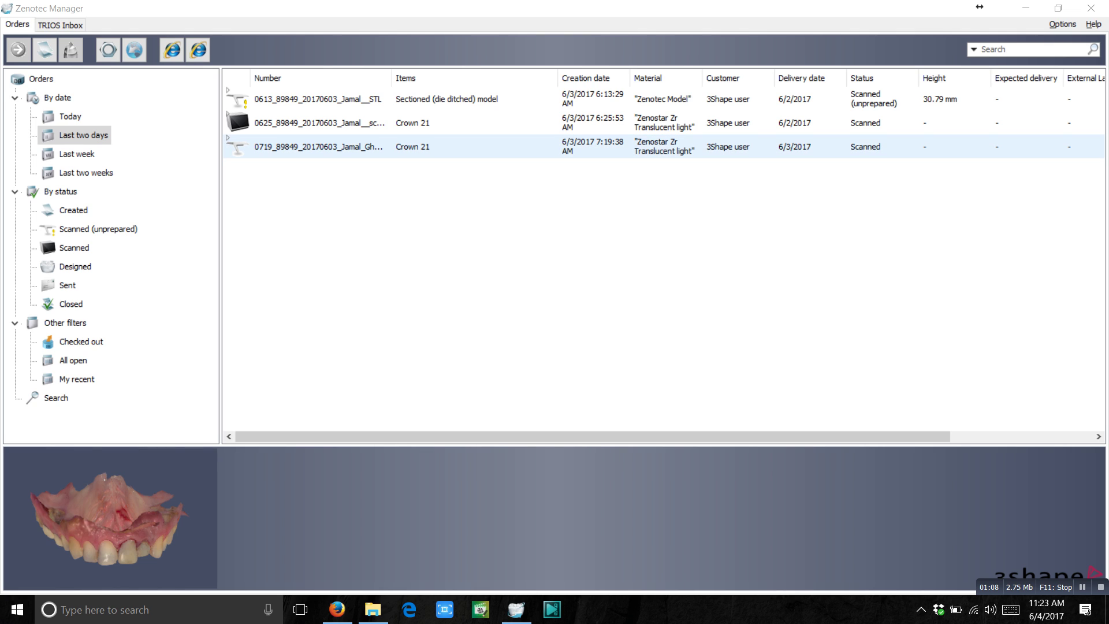
Step: Preview the Crown 21 order created at 7:19:38 AM in 3D, and close the preview
{"action": "right_click", "coordinate": [281, 149]}
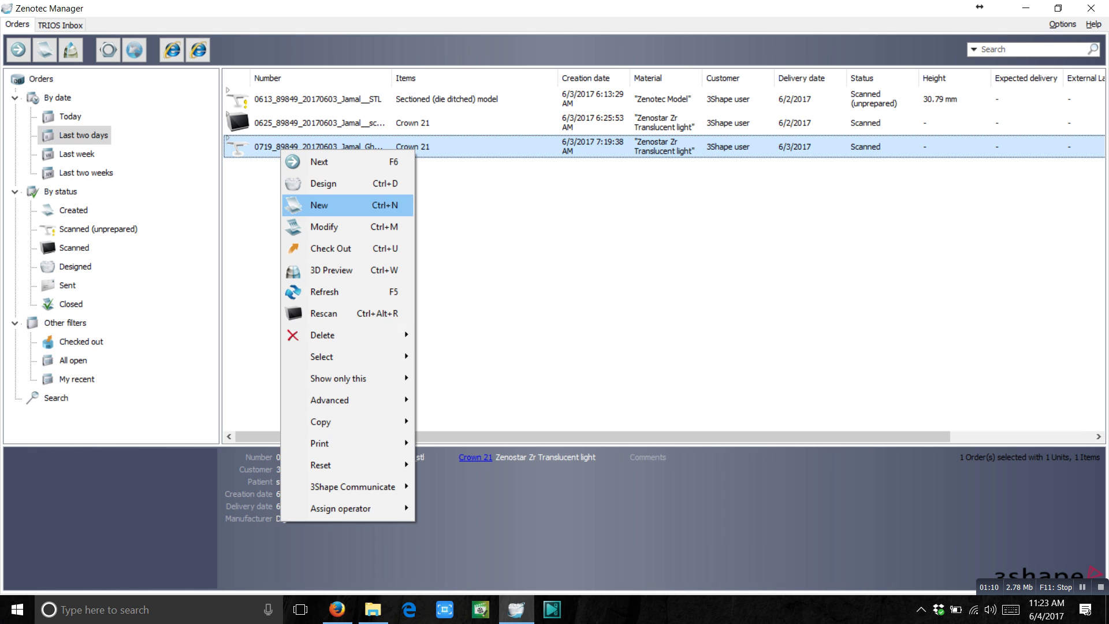
{"action": "left_click", "coordinate": [330, 270]}
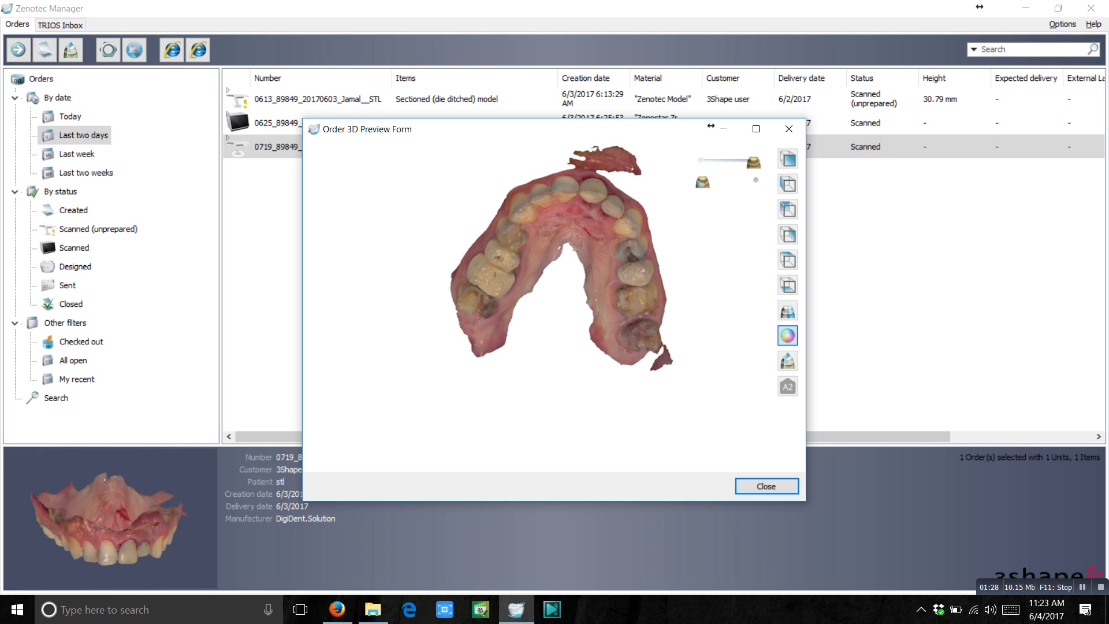
{"action": "left_click", "coordinate": [766, 486]}
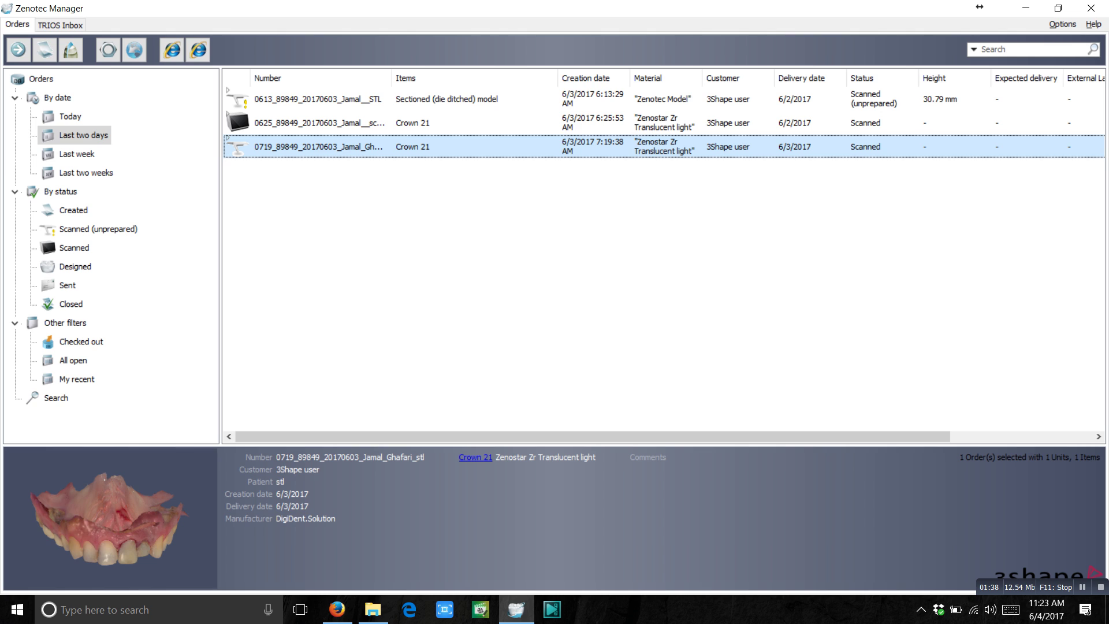
Step: Export the same Crown 21 order with UDX order export and save it as a ZIP in the desktop stl folder
{"action": "right_click", "coordinate": [277, 148]}
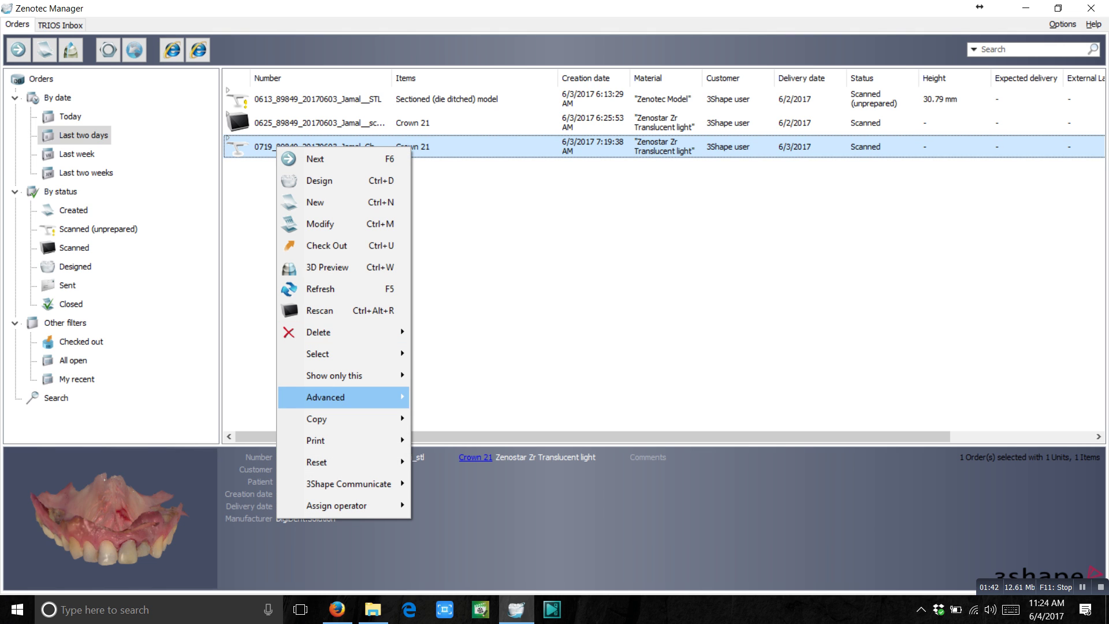
{"action": "mouse_move", "coordinate": [341, 397]}
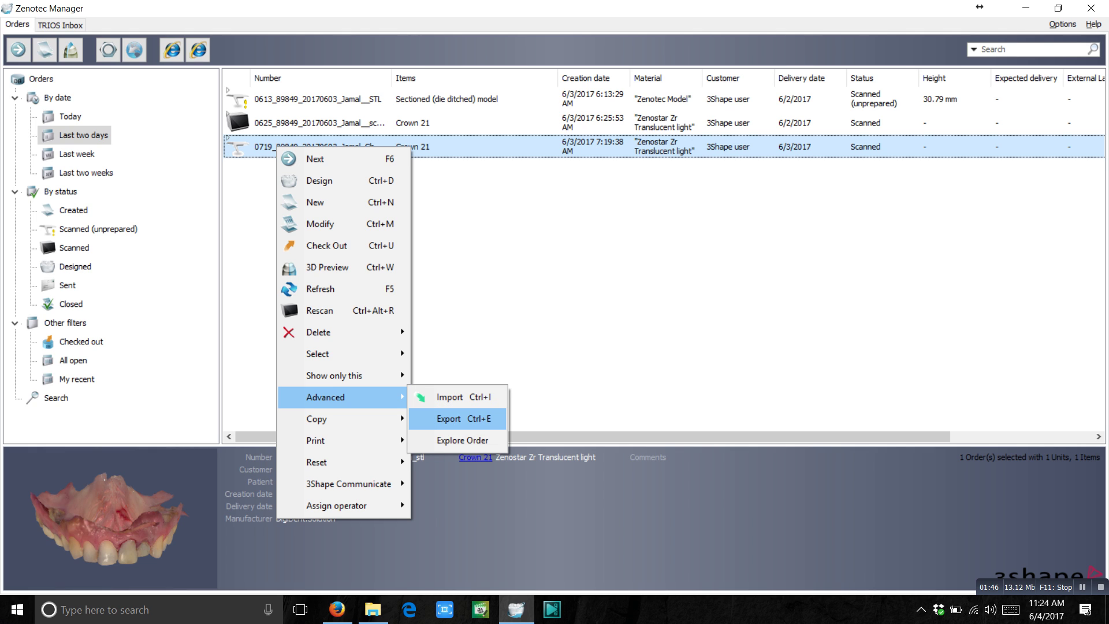
{"action": "left_click", "coordinate": [457, 419]}
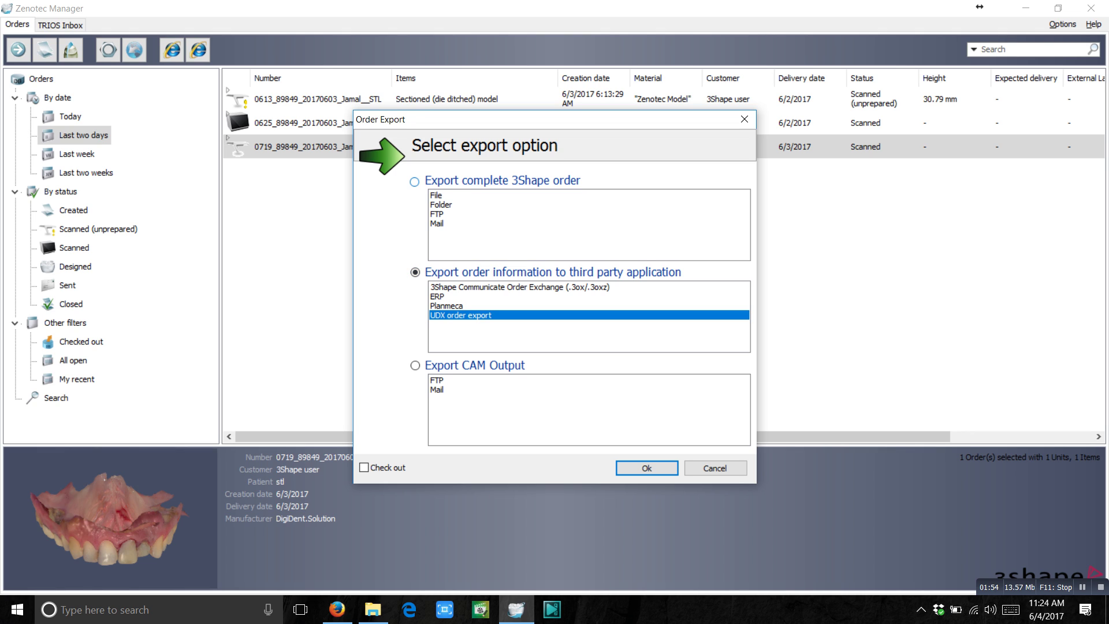
{"action": "left_click", "coordinate": [414, 181]}
{"action": "left_click", "coordinate": [415, 272]}
{"action": "left_click", "coordinate": [446, 306]}
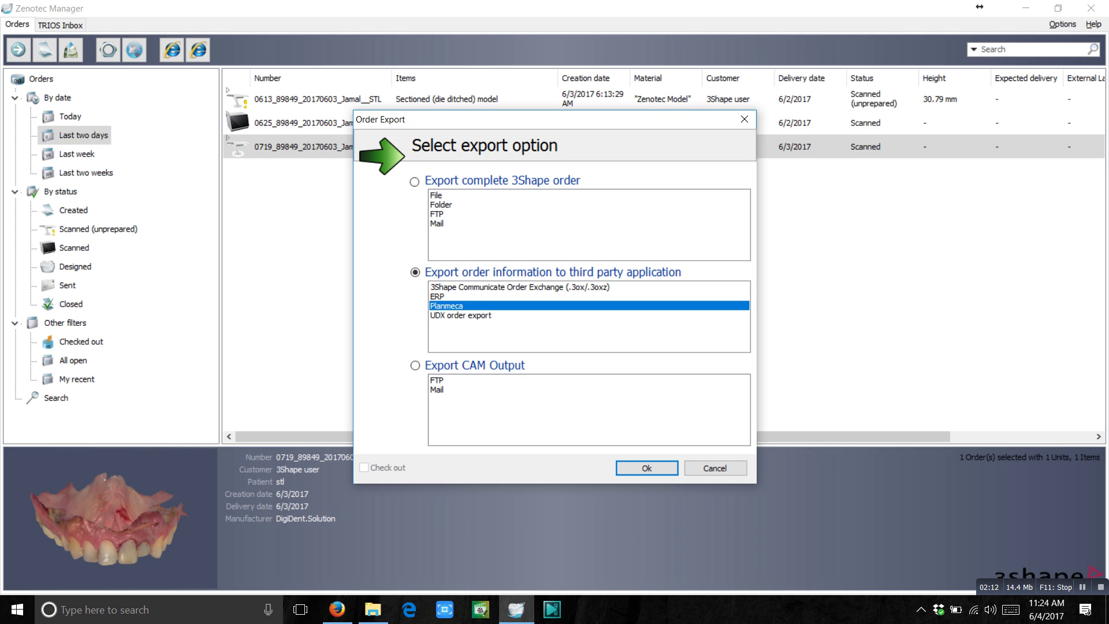
{"action": "left_click", "coordinate": [460, 315]}
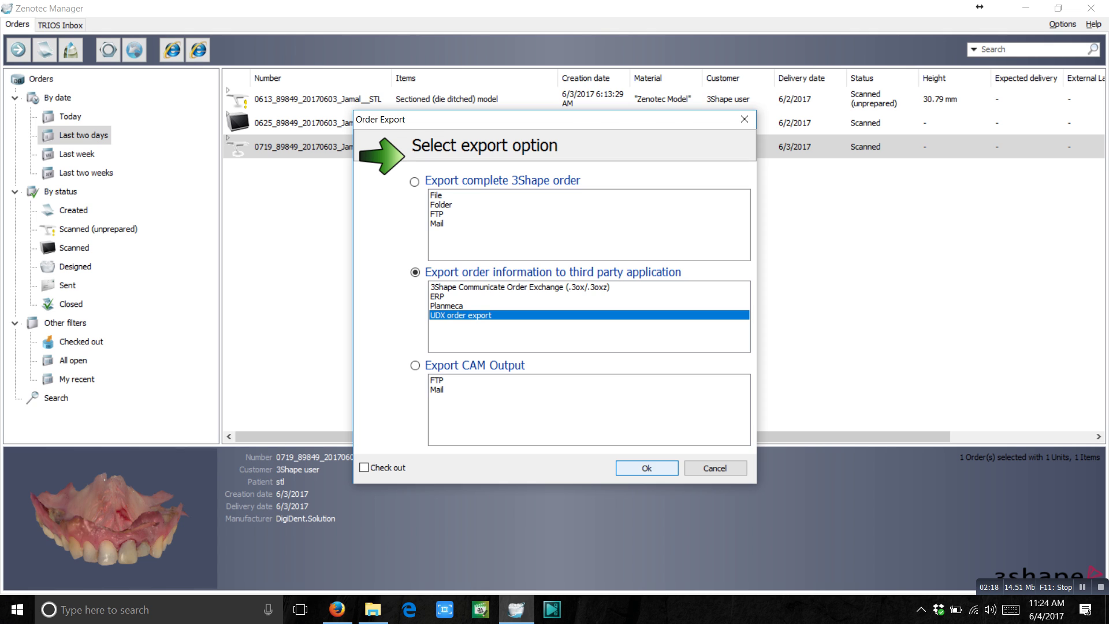
{"action": "left_click", "coordinate": [646, 468]}
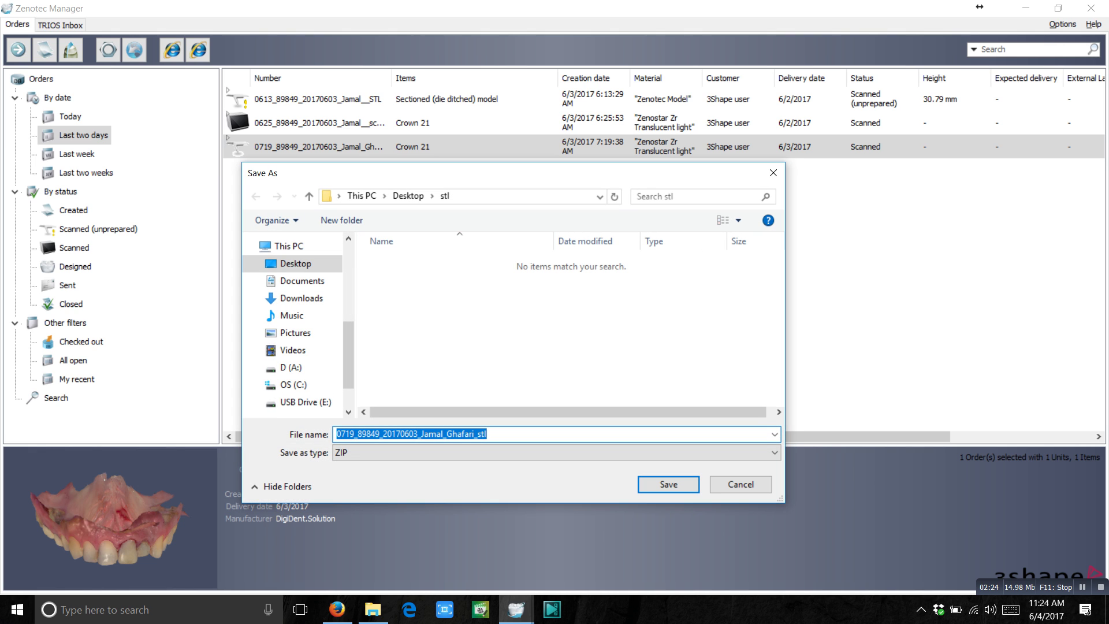
{"action": "left_click", "coordinate": [668, 484]}
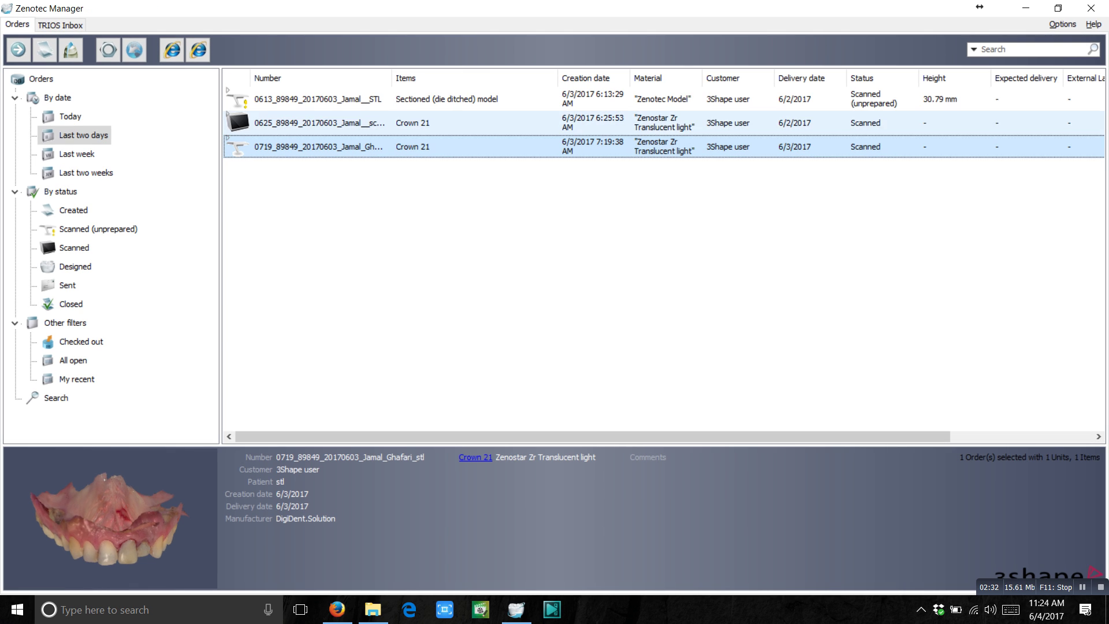
Step: Open the exported archive in the desktop stl folder and view its PreparationScan STL model from the occlusal and front sides
{"action": "left_click", "coordinate": [1026, 8]}
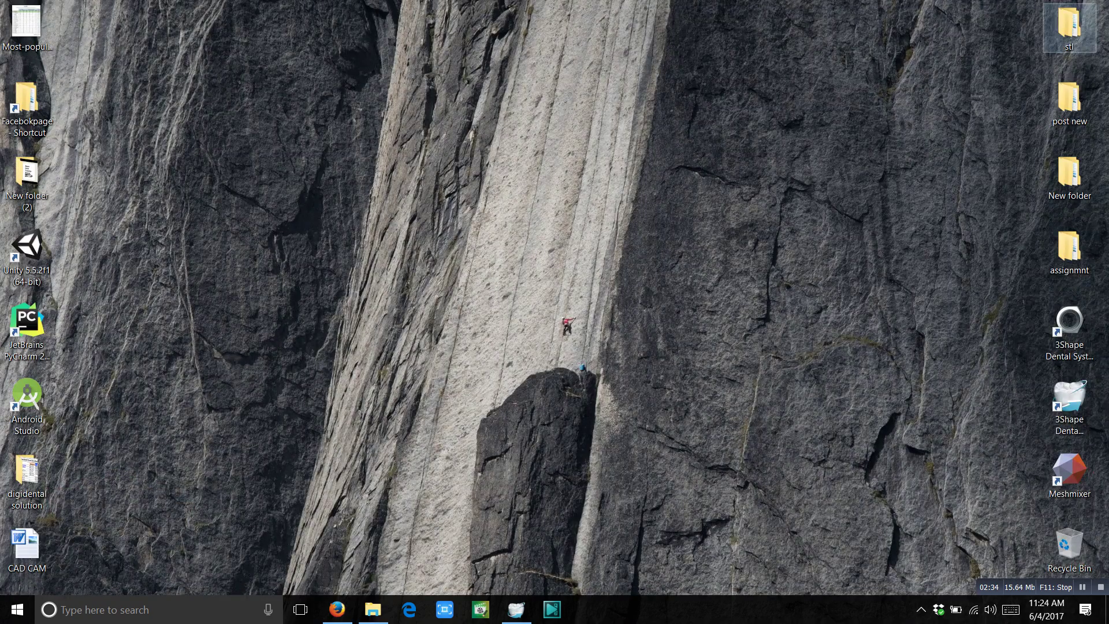
{"action": "double_click", "coordinate": [1070, 24]}
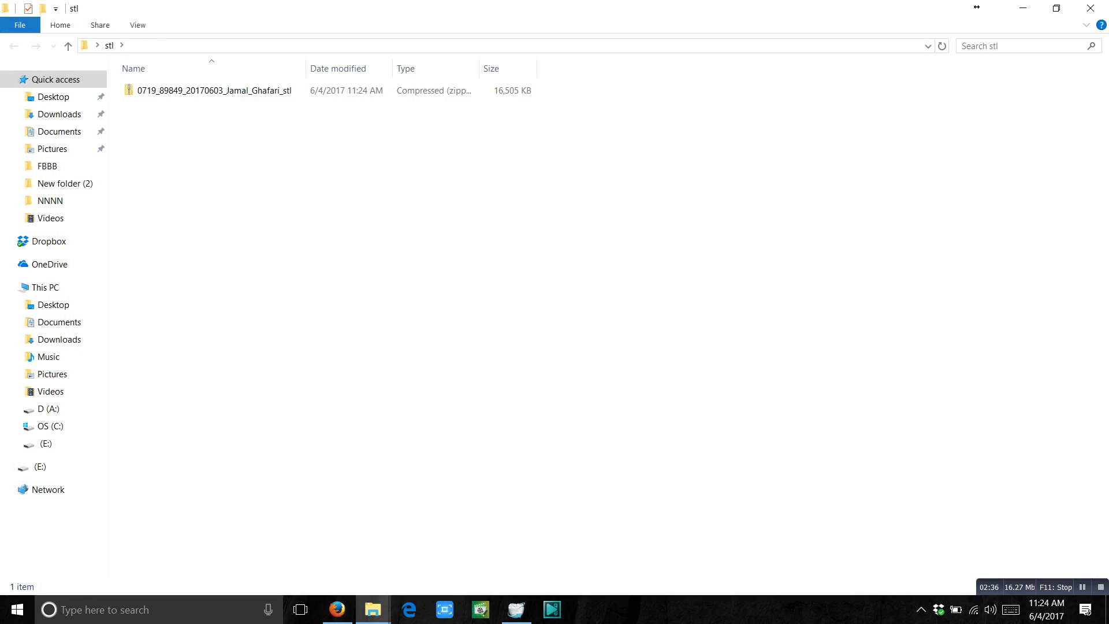
{"action": "left_click", "coordinate": [214, 90]}
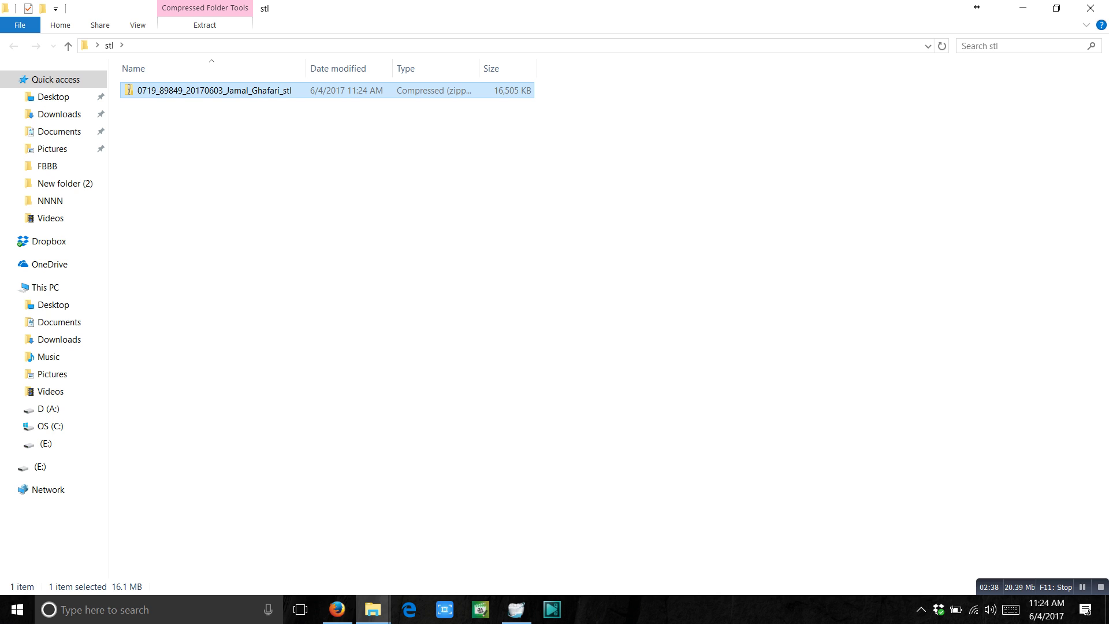
{"action": "key", "text": "Return"}
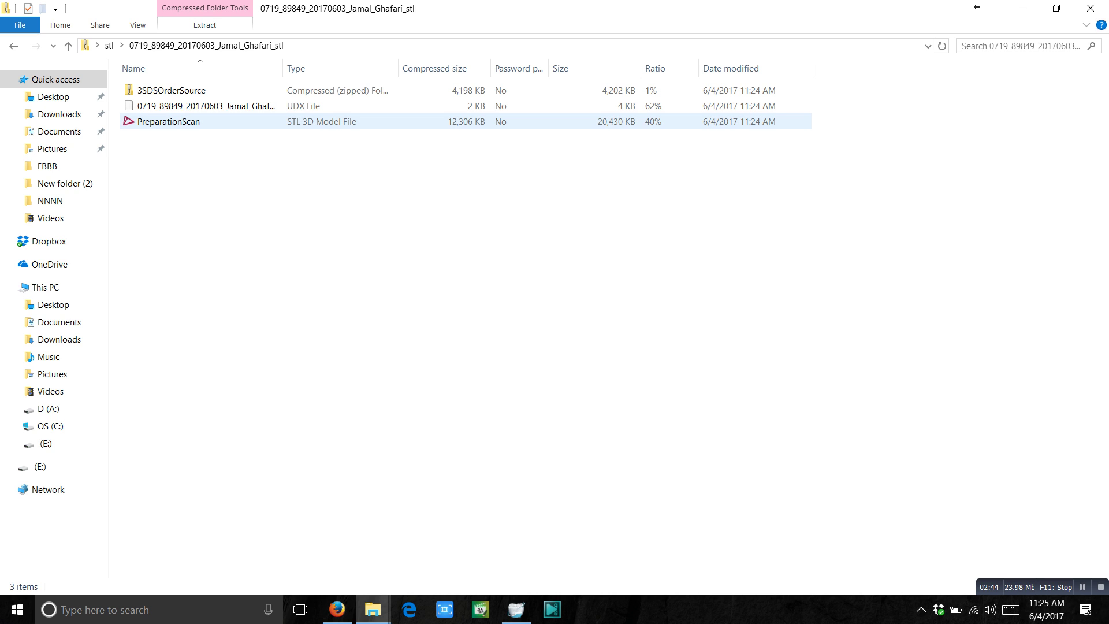
{"action": "left_click", "coordinate": [168, 121]}
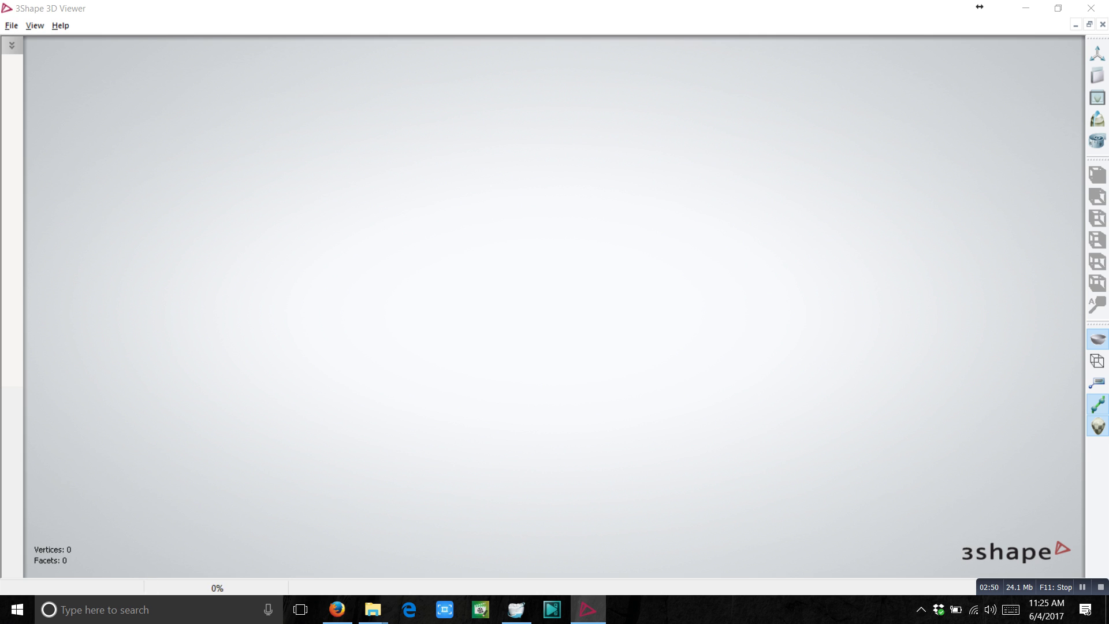
{"action": "right_click_drag", "start_coordinate": [555, 311], "coordinate": [520, 346]}
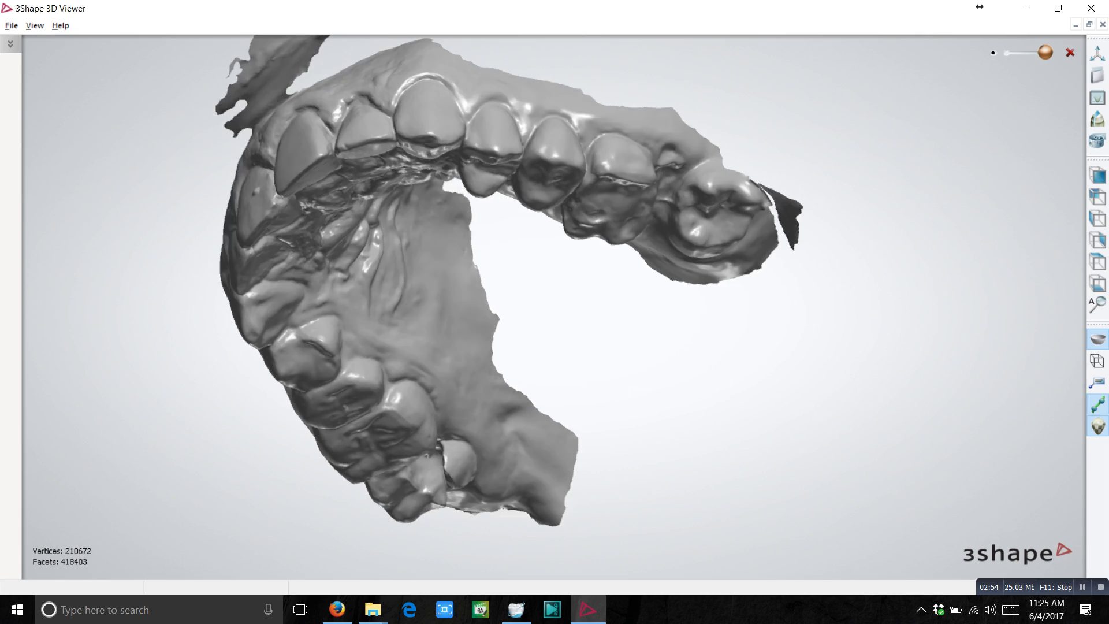
{"action": "right_click_drag", "start_coordinate": [633, 391], "coordinate": [554, 463]}
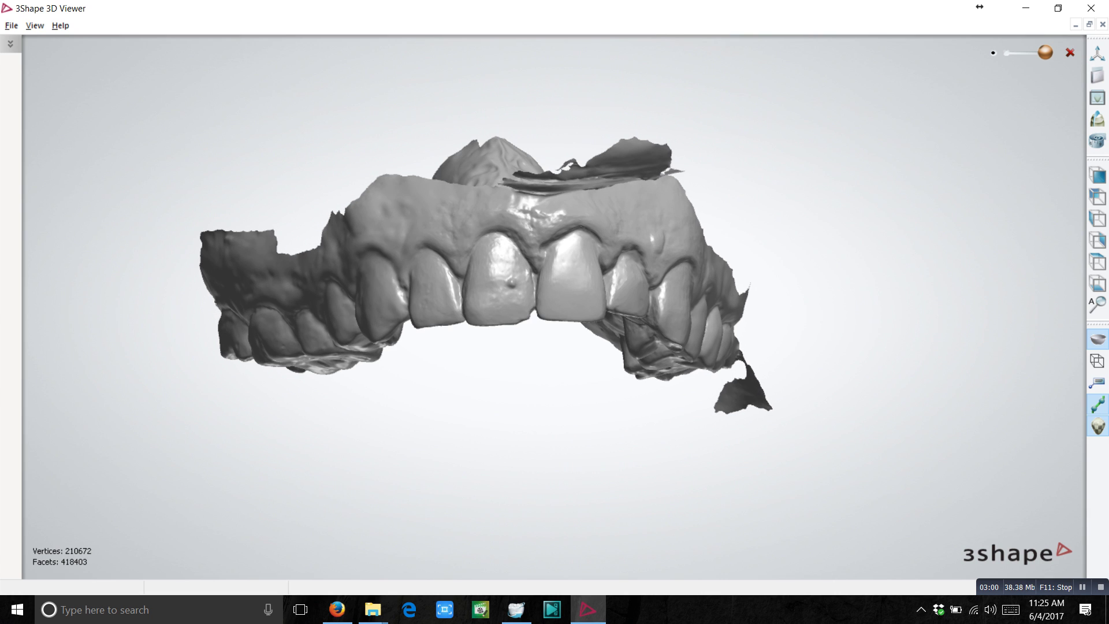
Step: Go back to the archive and open the scan stored in the Scans > Upper folder of its 3SDSOrderSource archive
{"action": "left_click", "coordinate": [1026, 8]}
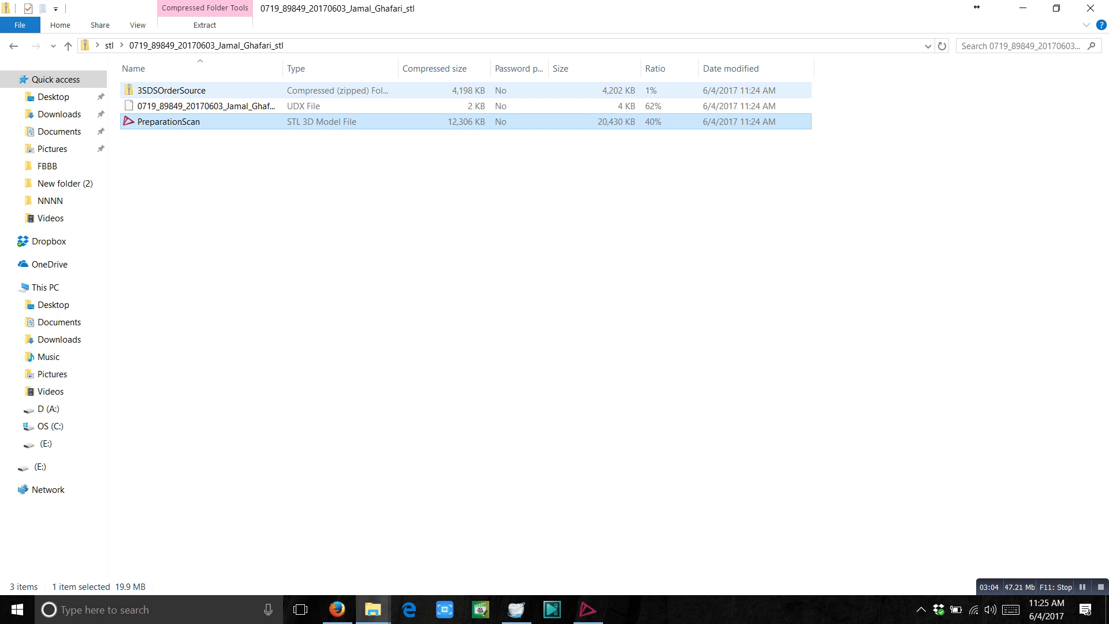
{"action": "double_click", "coordinate": [172, 90]}
{"action": "double_click", "coordinate": [149, 90]}
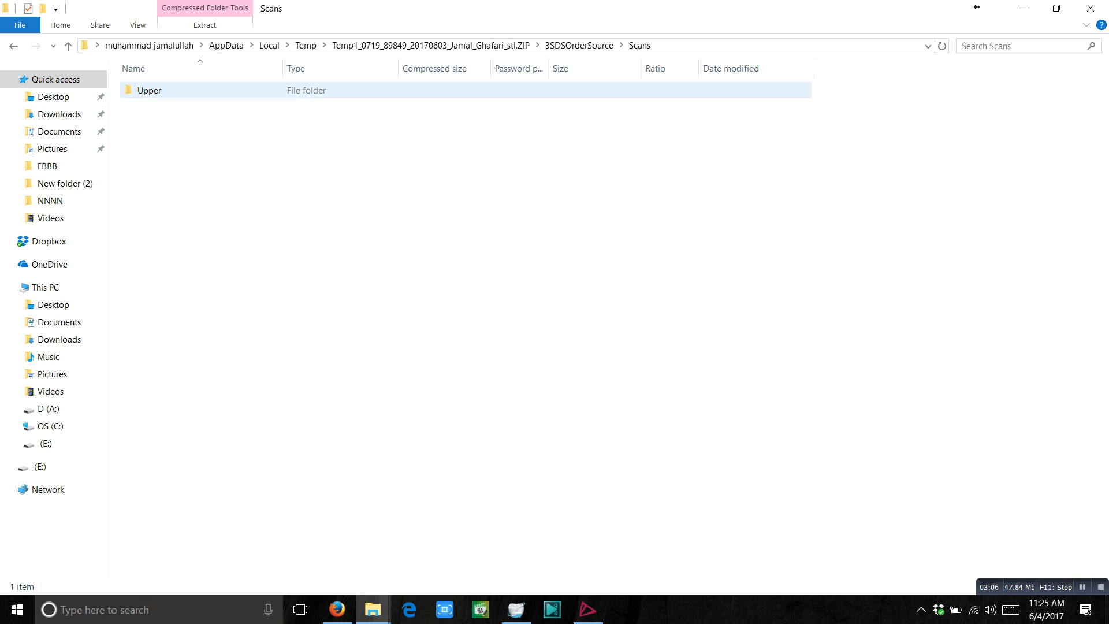
{"action": "double_click", "coordinate": [149, 90]}
{"action": "left_click", "coordinate": [168, 90]}
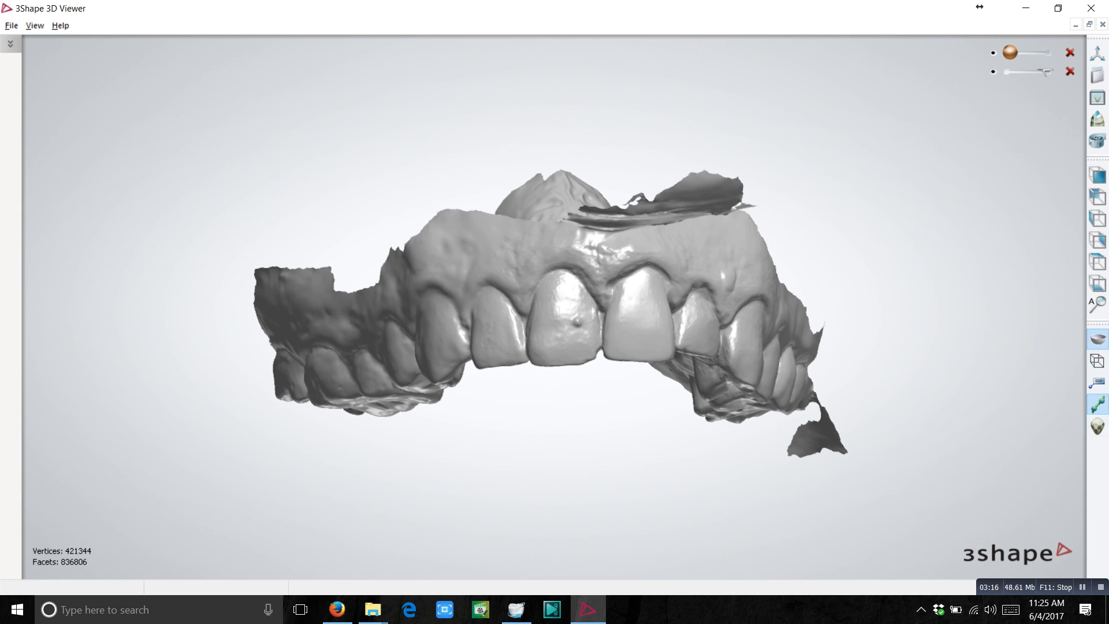
Step: Turn on texture display in the 3D viewer and look at the coloured upper scan from the occlusal side
{"action": "left_click", "coordinate": [1098, 426]}
{"action": "right_click_drag", "start_coordinate": [554, 346], "coordinate": [555, 289]}
{"action": "scroll", "coordinate": [555, 306], "scroll_direction": "down", "scroll_amount": 3}
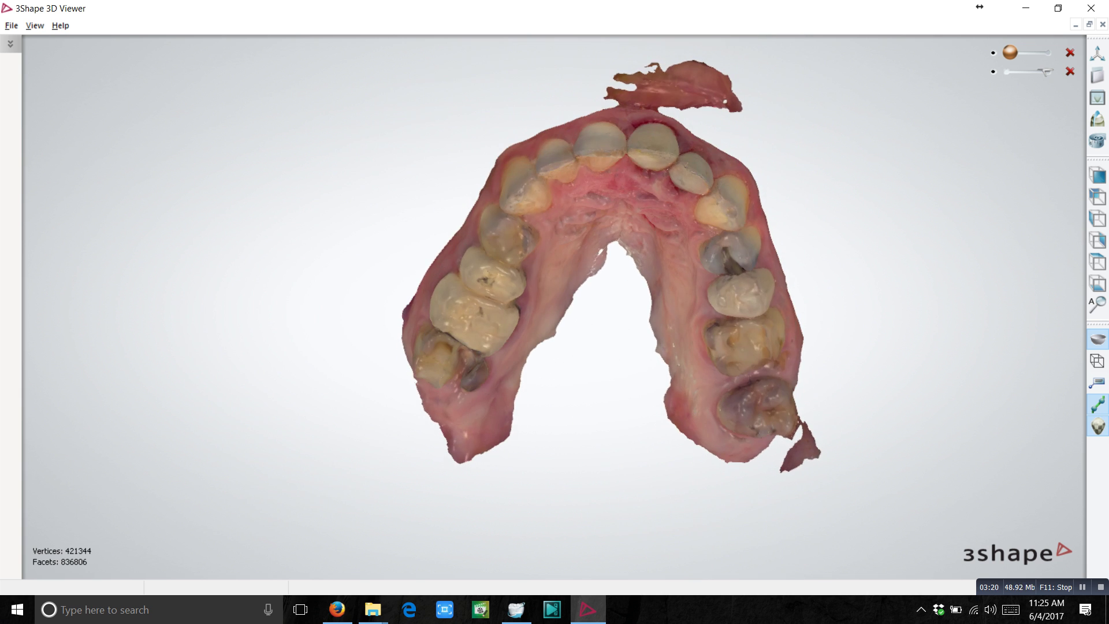
Step: Hide the coloured scan, show the uncoloured STL model, and examine it from the front and occlusal sides
{"action": "left_click", "coordinate": [1006, 71]}
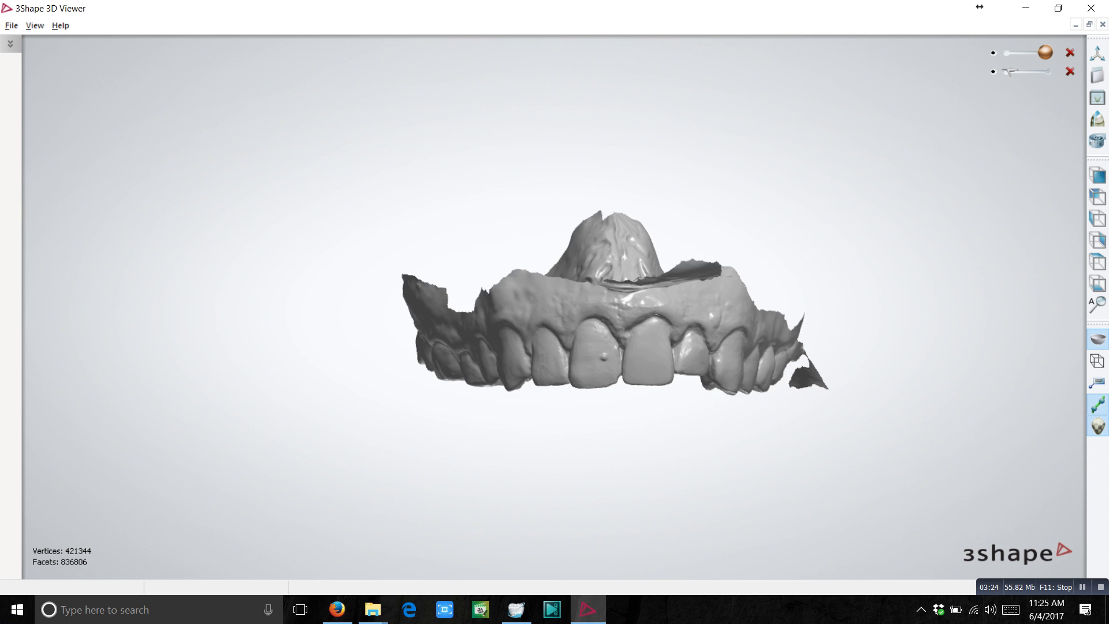
{"action": "scroll", "coordinate": [578, 362], "scroll_direction": "up", "scroll_amount": 3}
{"action": "scroll", "coordinate": [613, 315], "scroll_direction": "down", "scroll_amount": 3}
{"action": "right_click_drag", "start_coordinate": [614, 347], "coordinate": [614, 202]}
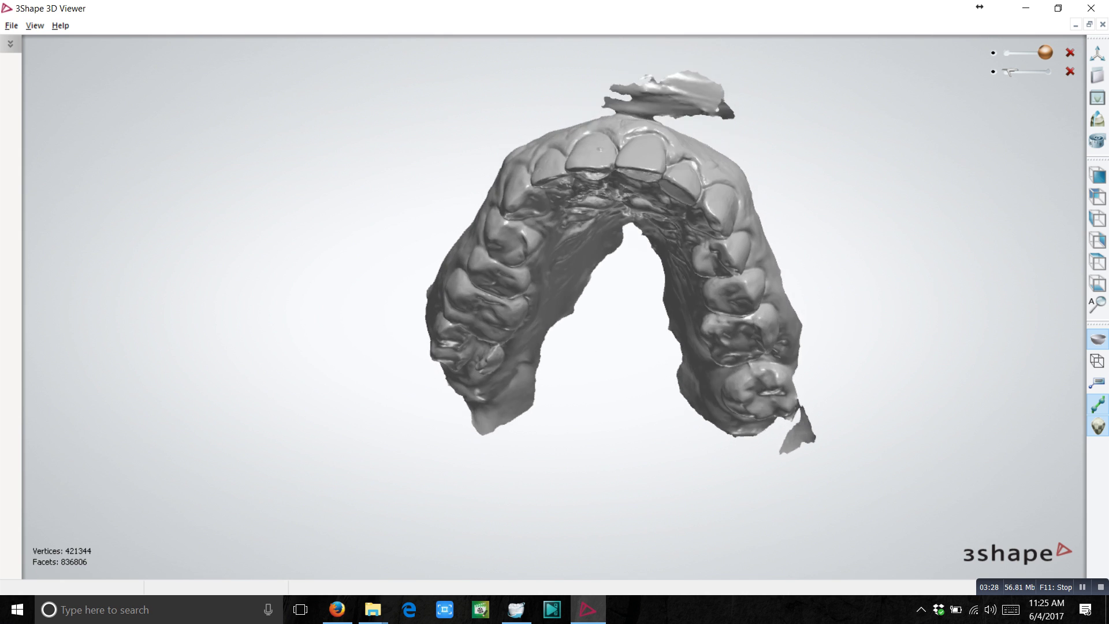
{"action": "scroll", "coordinate": [701, 357], "scroll_direction": "up", "scroll_amount": 3}
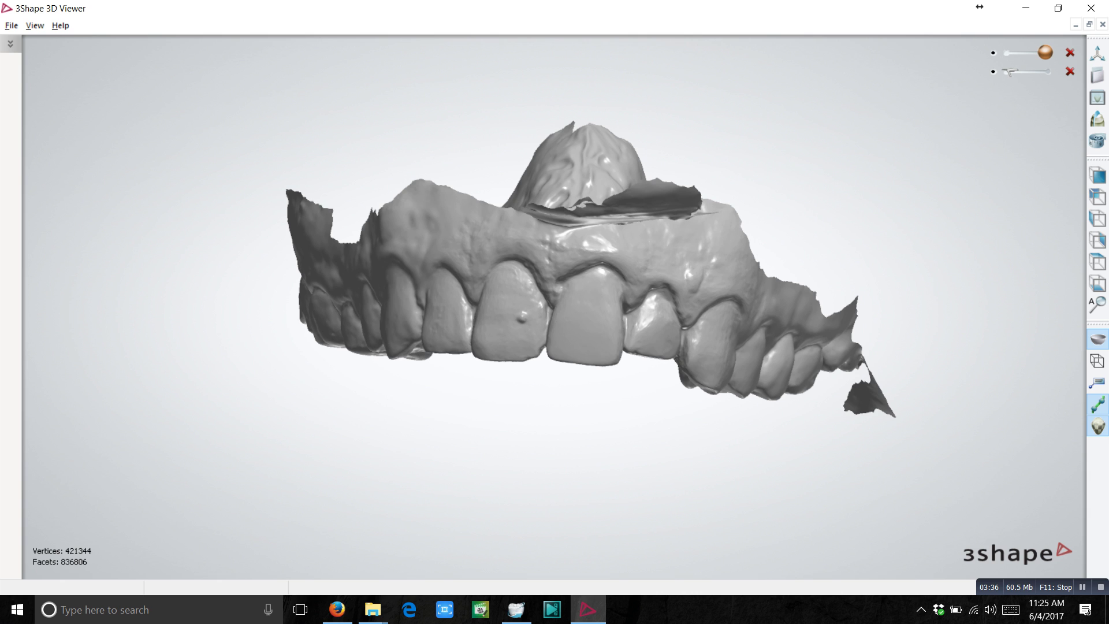
{"action": "right_click_drag", "start_coordinate": [583, 347], "coordinate": [520, 364]}
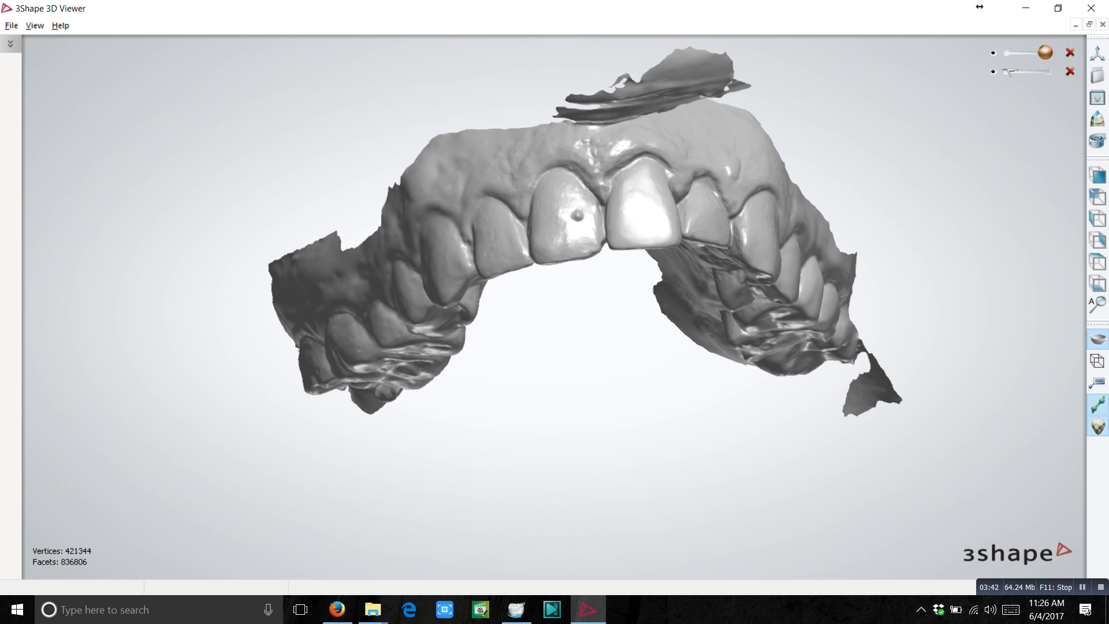
{"action": "scroll", "coordinate": [665, 346], "scroll_direction": "down", "scroll_amount": 2}
{"action": "right_click_drag", "start_coordinate": [665, 347], "coordinate": [601, 378]}
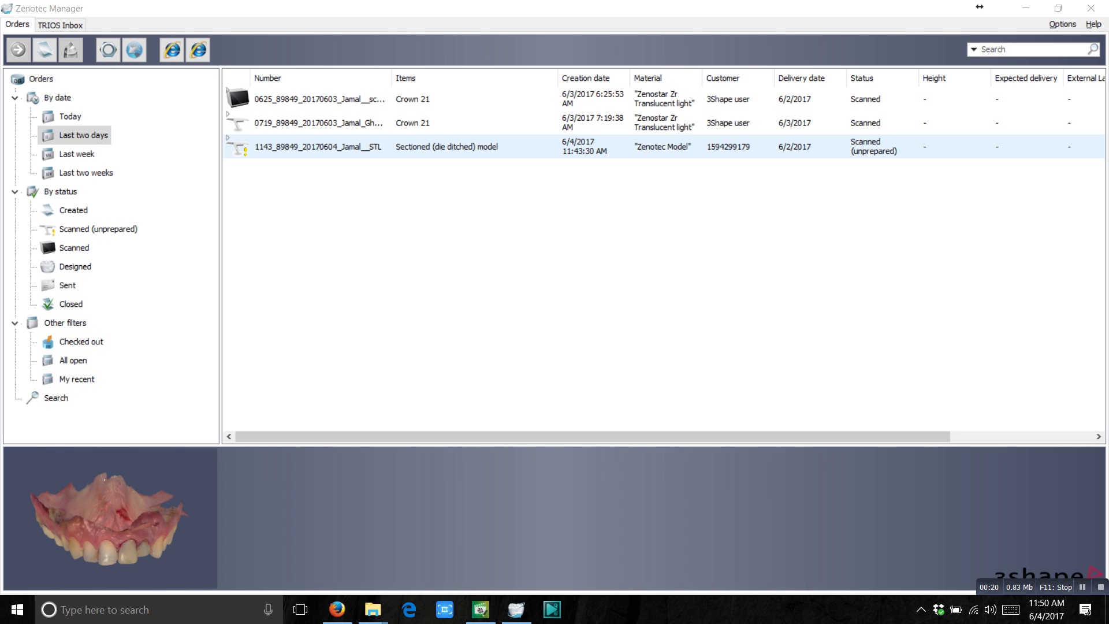
Step: Export the Sectioned (die ditched) model order in Zenotec Manager with UDX order export, saving the ZIP to the Desktop
{"action": "left_click", "coordinate": [318, 146]}
{"action": "right_click", "coordinate": [264, 148]}
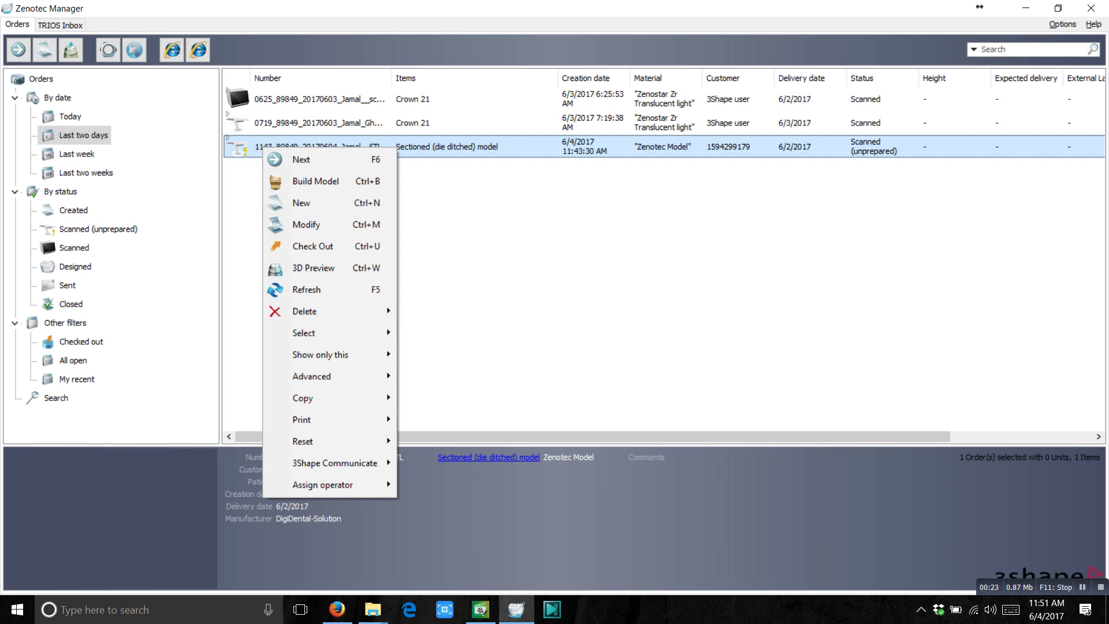
{"action": "mouse_move", "coordinate": [312, 376]}
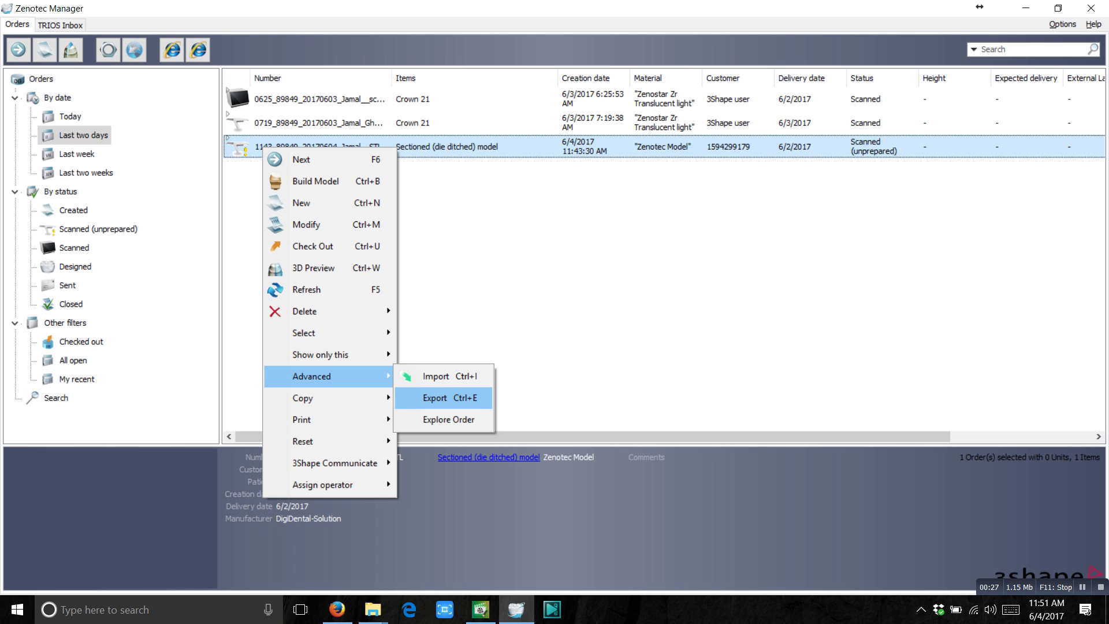
{"action": "left_click", "coordinate": [439, 398]}
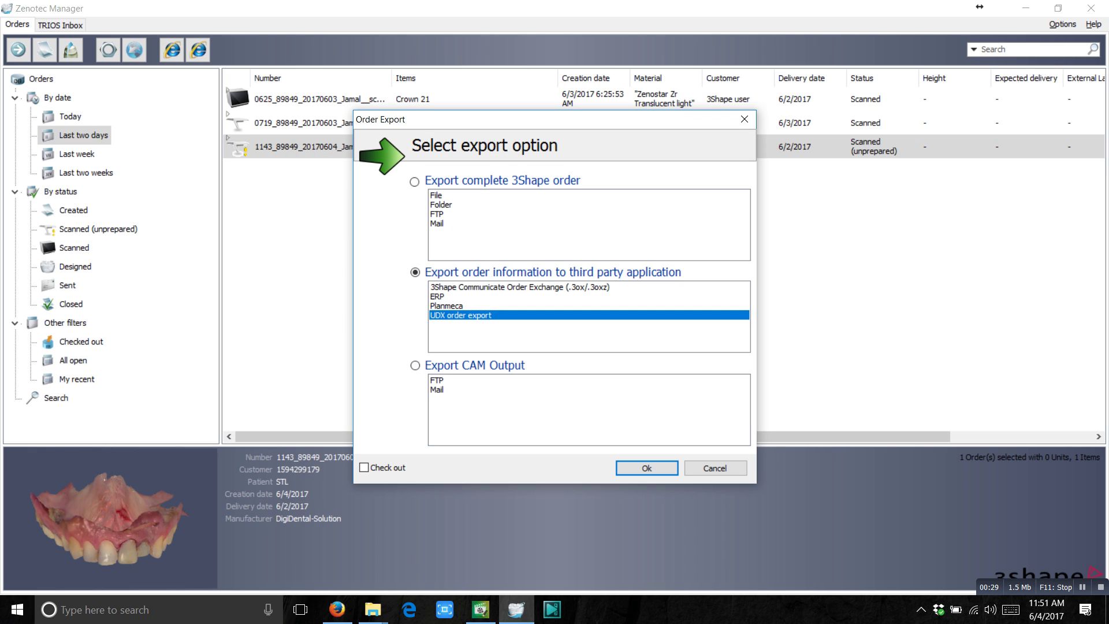
{"action": "left_click", "coordinate": [646, 468]}
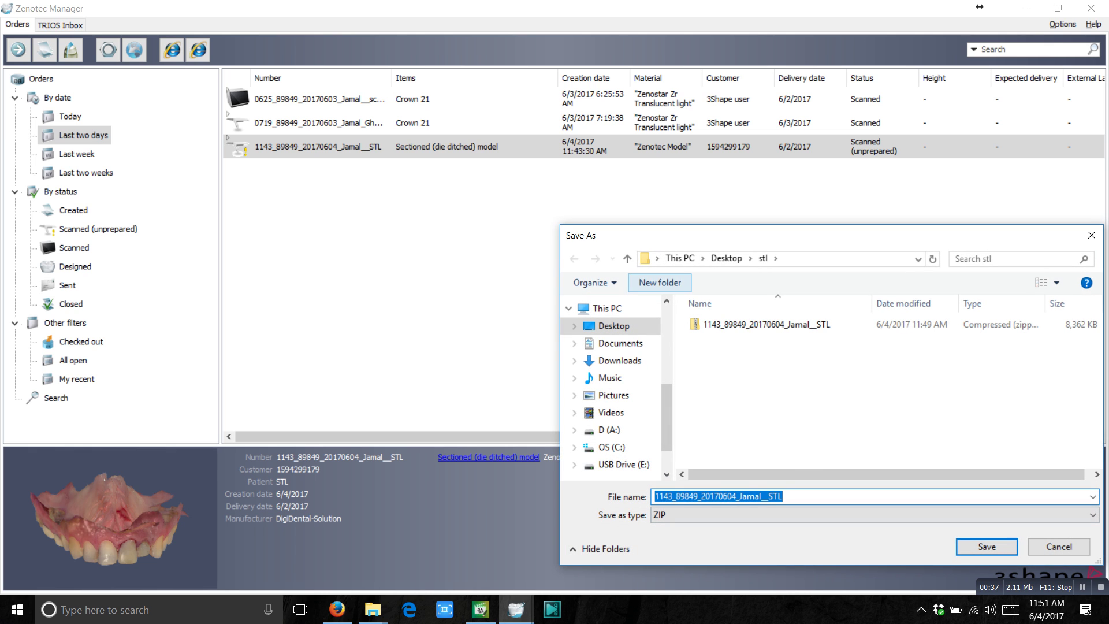
{"action": "left_click", "coordinate": [614, 326]}
{"action": "left_click", "coordinate": [986, 545]}
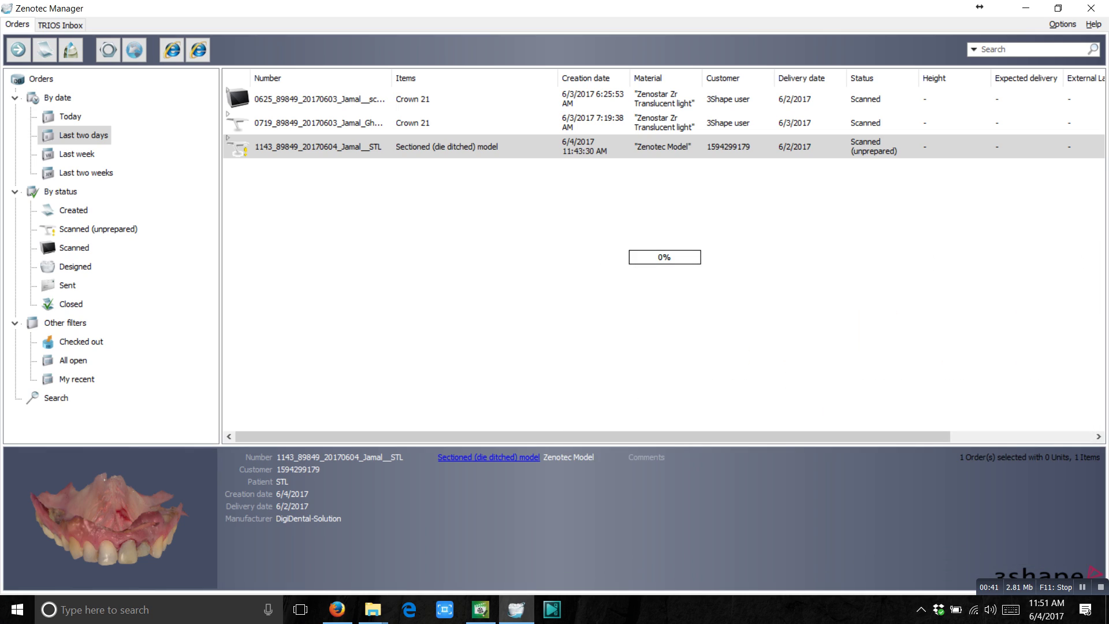
Step: Open the newly exported archive on the desktop to check which files it contains
{"action": "key", "text": "super+d"}
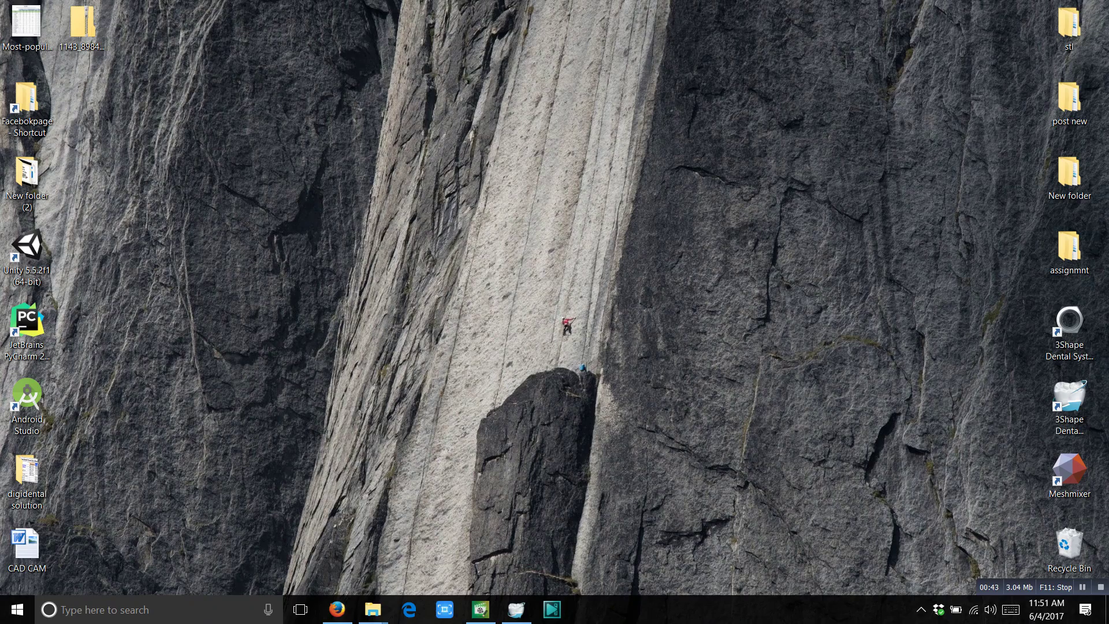
{"action": "double_click", "coordinate": [82, 24]}
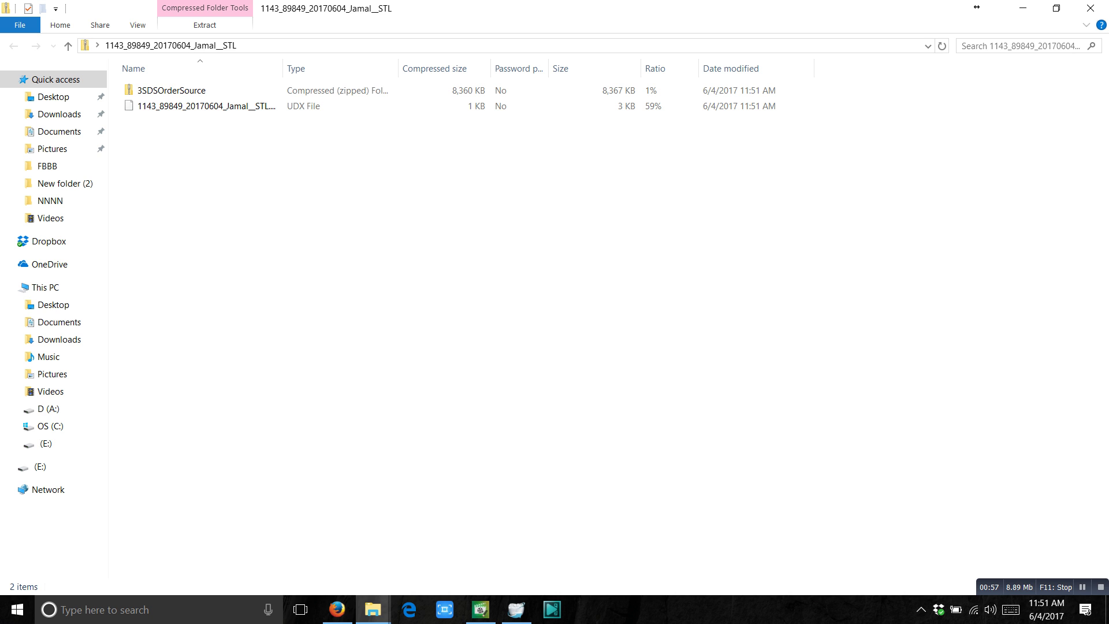
Step: In Zenotec Manager, explore the Sectioned (die ditched) model order's files and open the Upper folder inside Scans
{"action": "key", "text": "alt+Tab"}
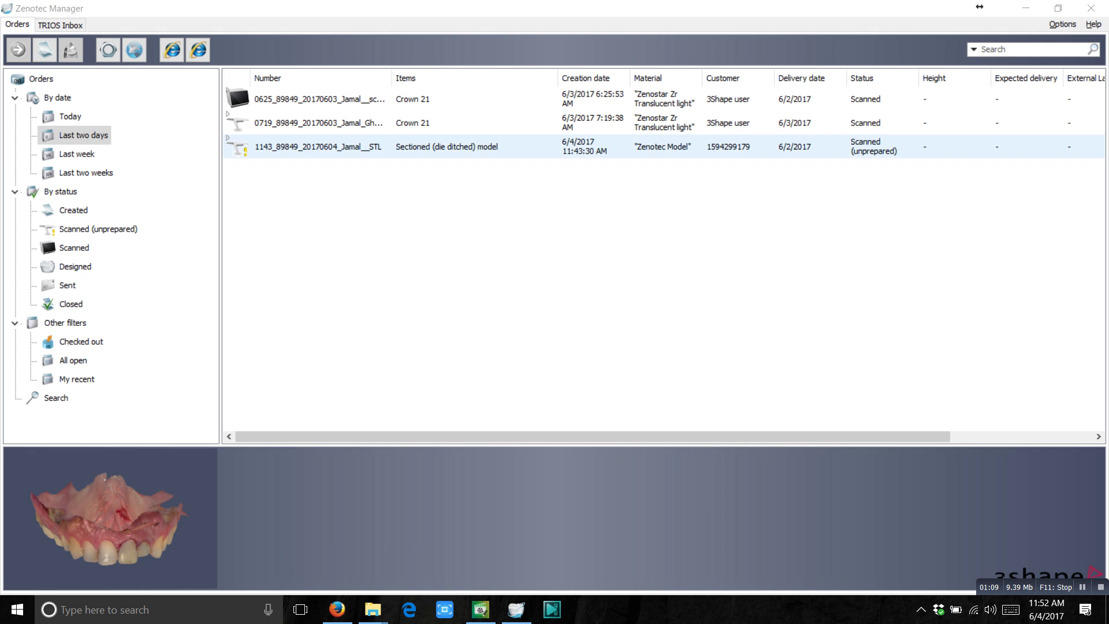
{"action": "left_click", "coordinate": [318, 146]}
{"action": "right_click", "coordinate": [298, 148]}
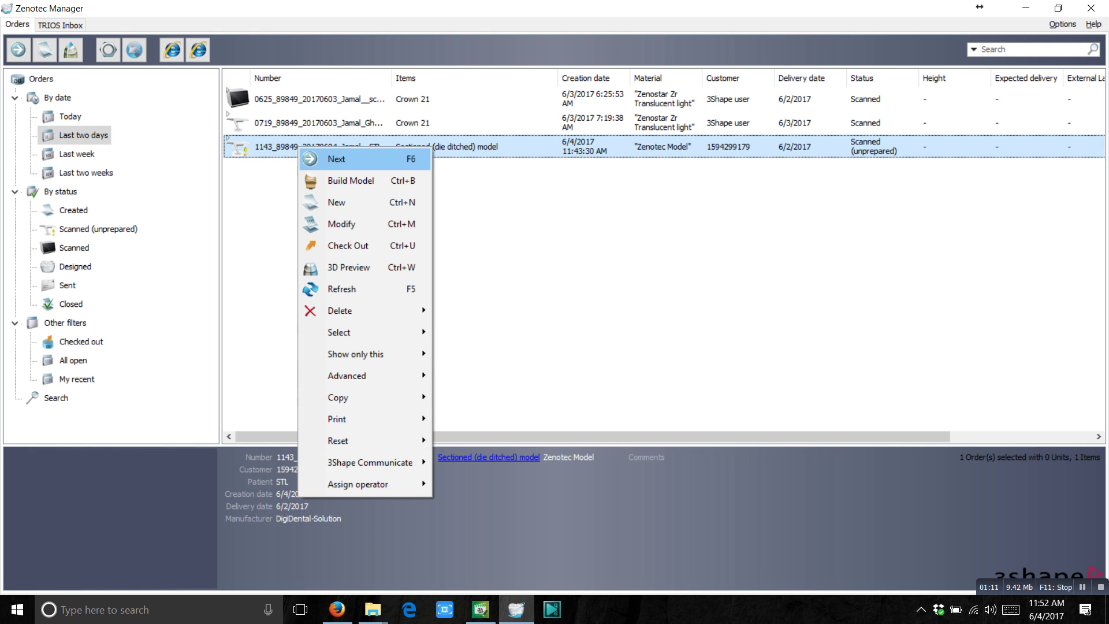
{"action": "mouse_move", "coordinate": [358, 375]}
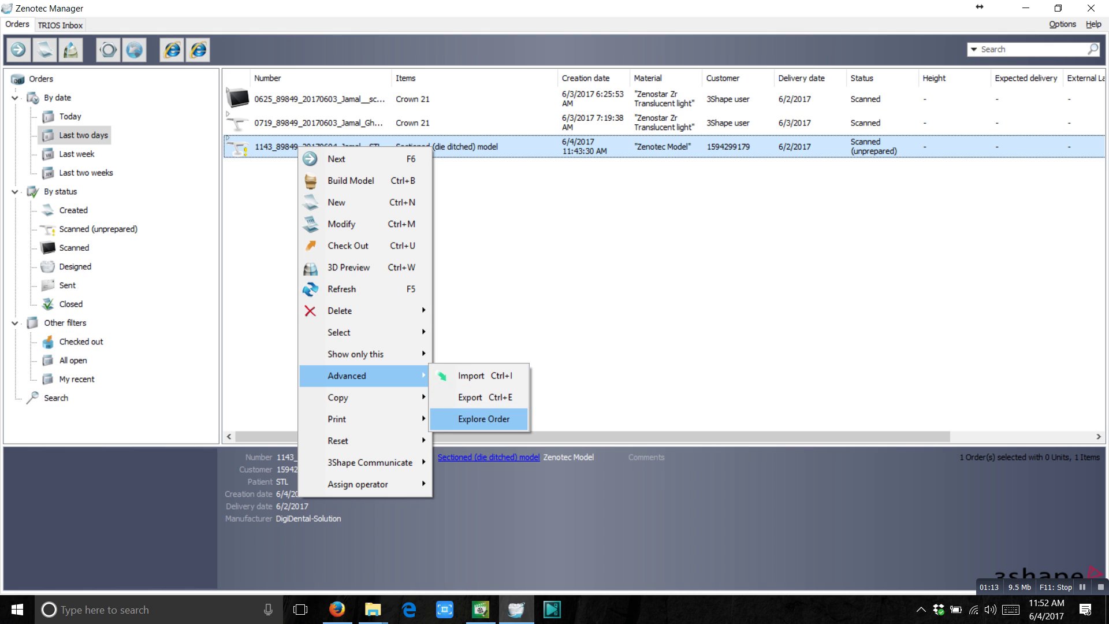
{"action": "left_click", "coordinate": [484, 417]}
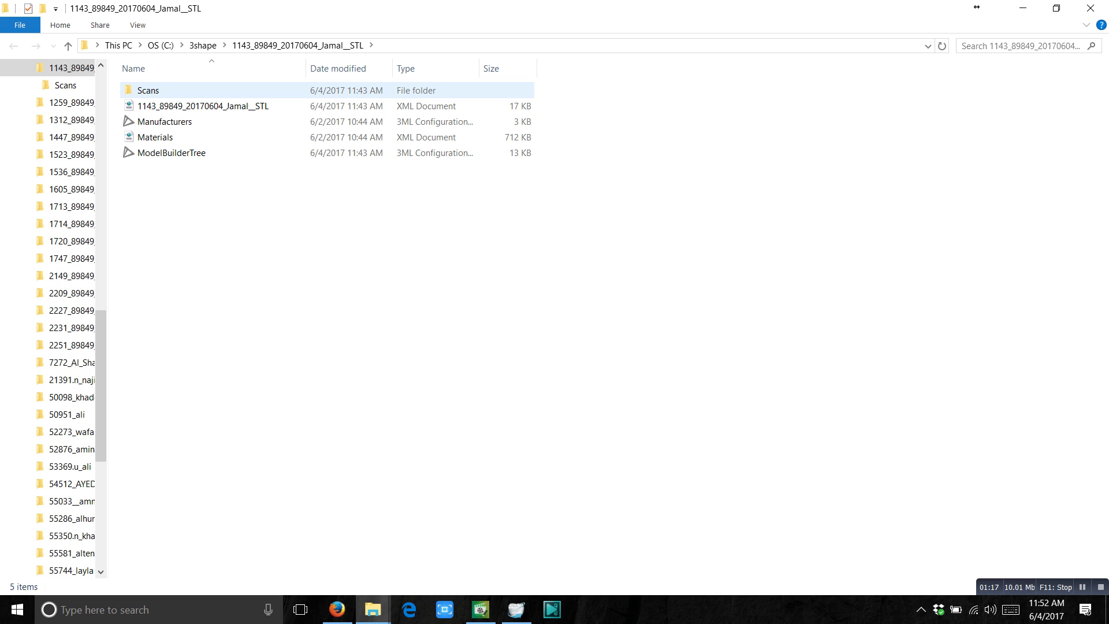
{"action": "double_click", "coordinate": [170, 90]}
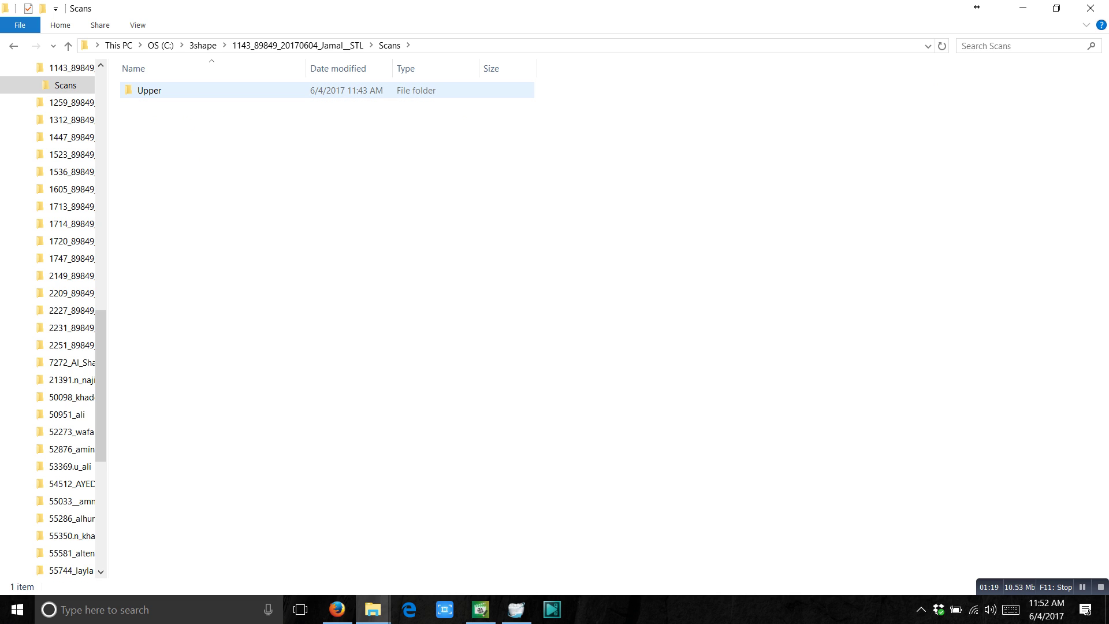
{"action": "double_click", "coordinate": [149, 91]}
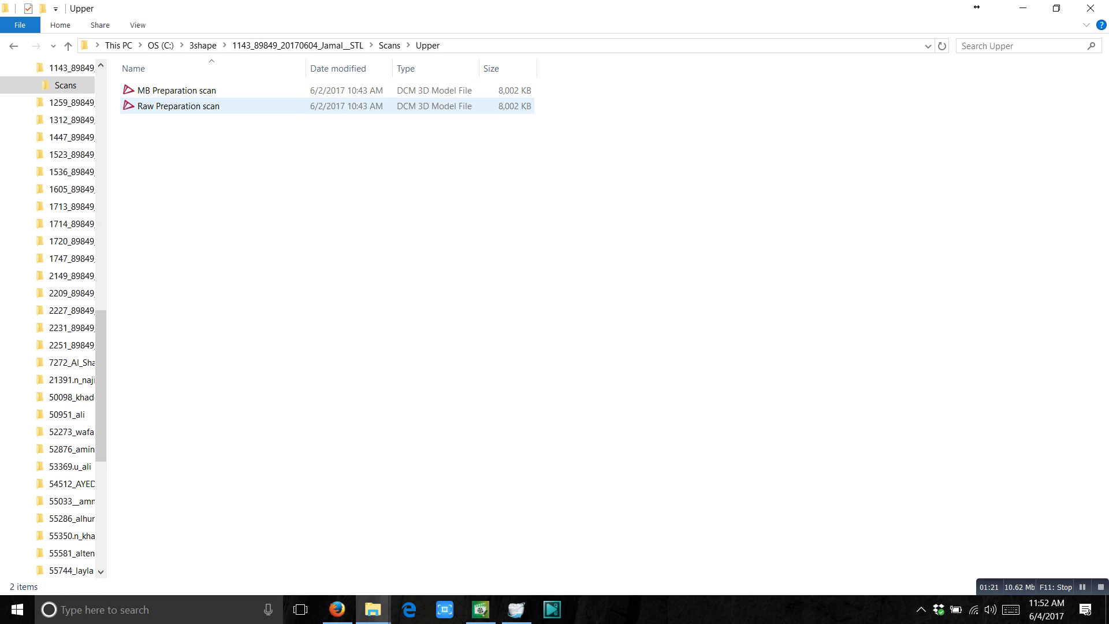
Step: Copy the Raw Preparation scan DCM file into the stl folder on the desktop
{"action": "right_click", "coordinate": [192, 105]}
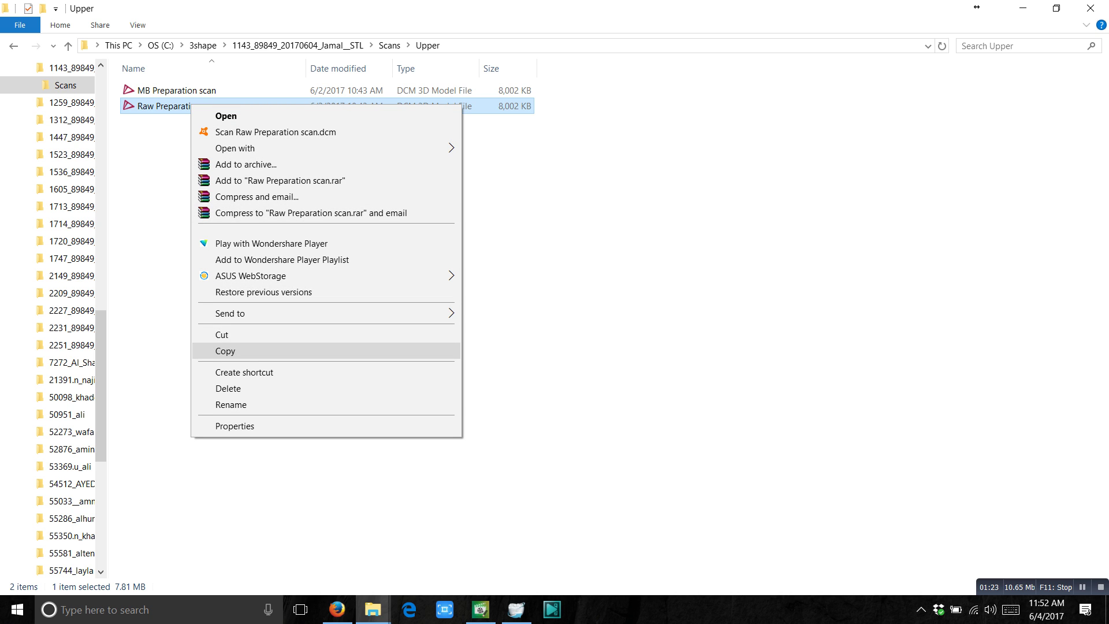
{"action": "left_click", "coordinate": [225, 351]}
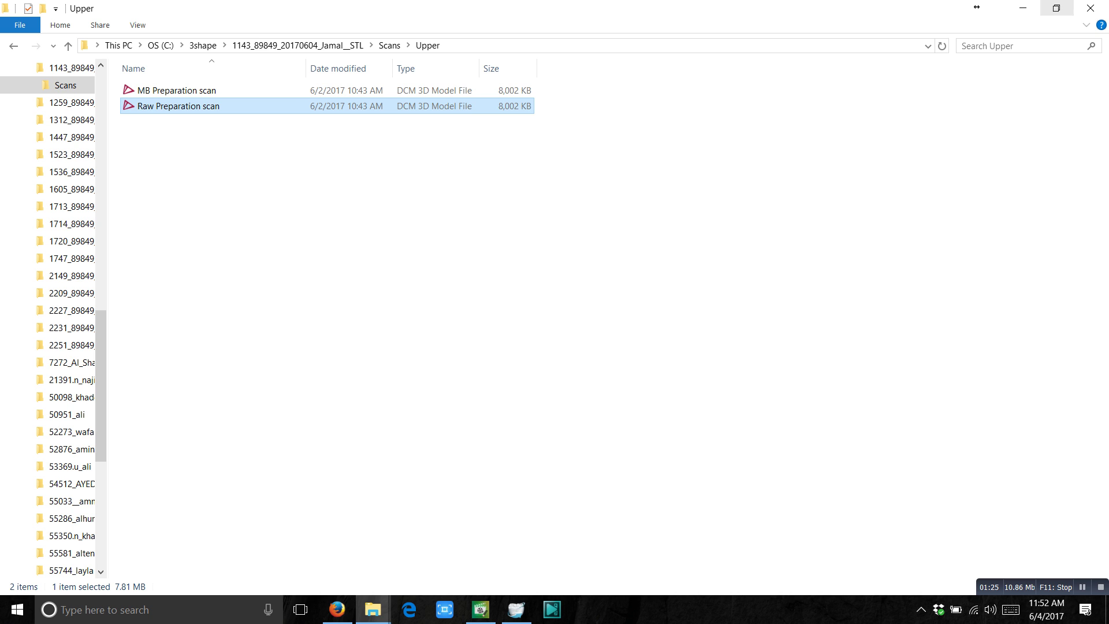
{"action": "left_click", "coordinate": [1023, 8]}
{"action": "left_click", "coordinate": [1059, 8]}
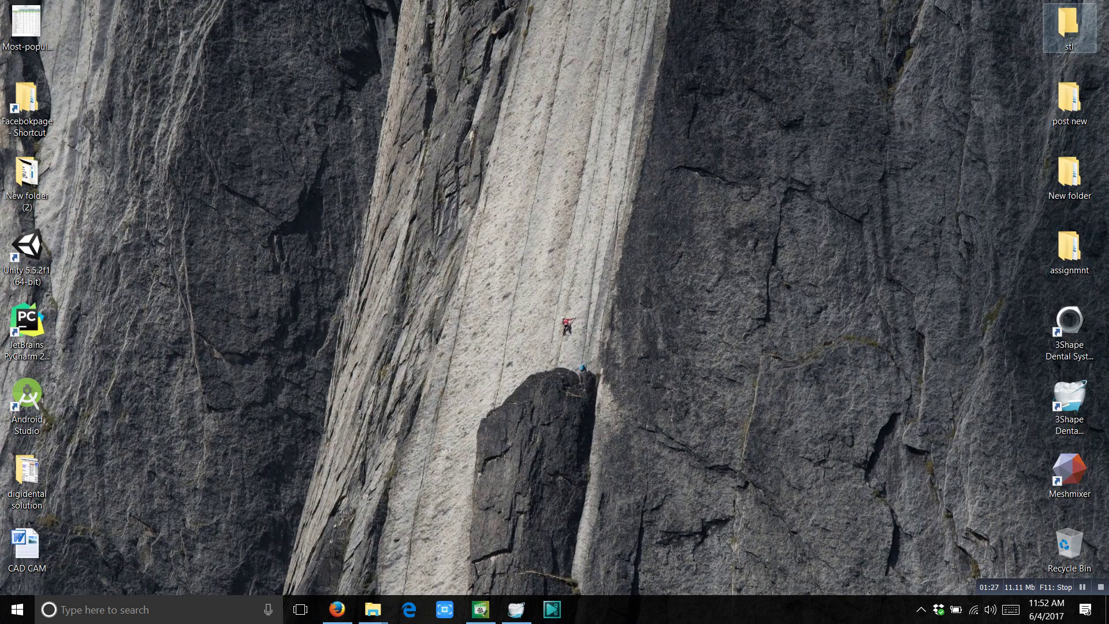
{"action": "double_click", "coordinate": [1070, 26]}
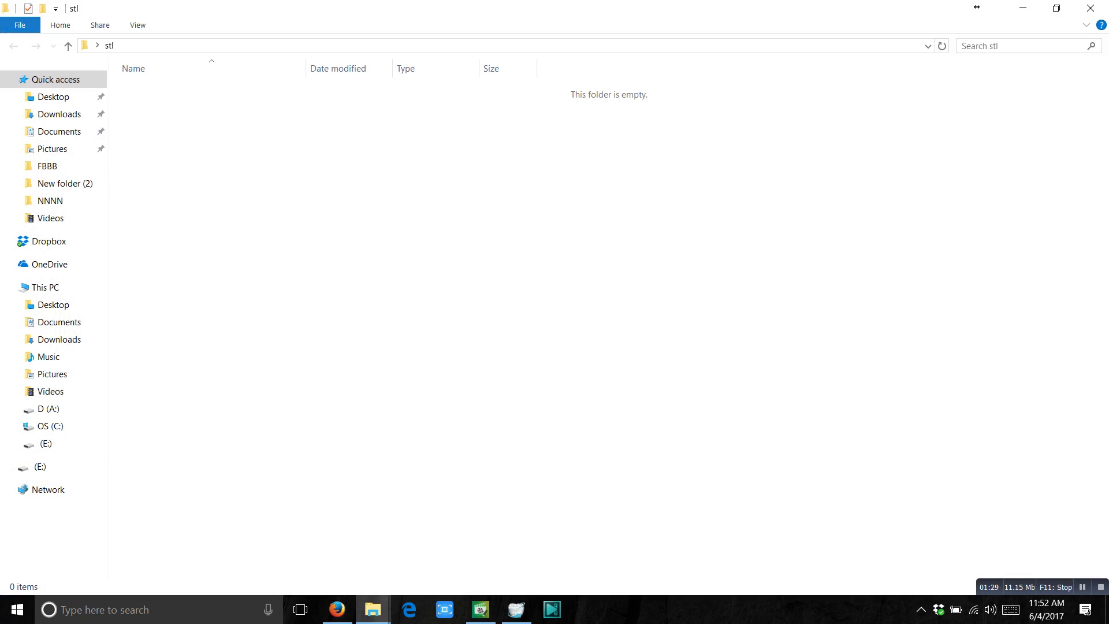
{"action": "right_click", "coordinate": [377, 178]}
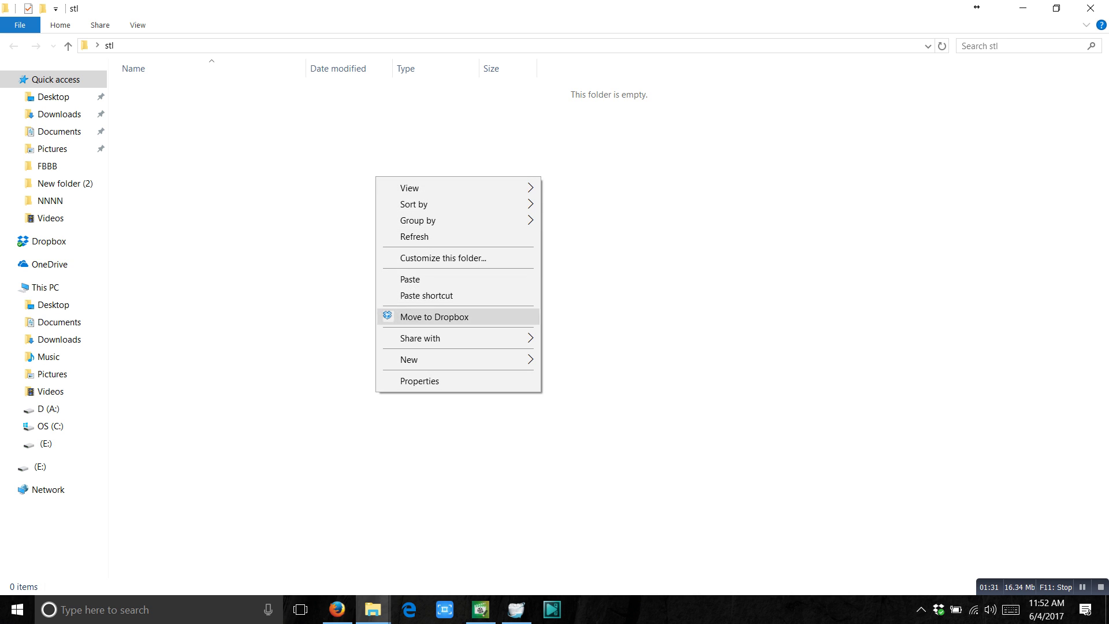
{"action": "left_click", "coordinate": [412, 279]}
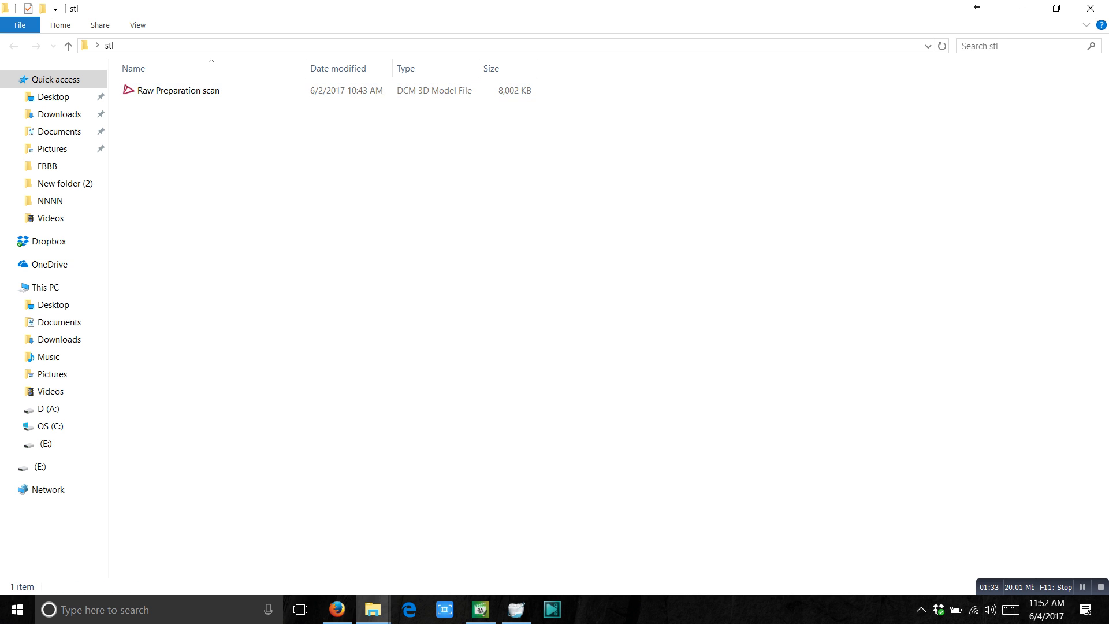
Step: Rename the copied Raw Preparation scan file as upper
{"action": "left_click", "coordinate": [177, 90]}
{"action": "right_click", "coordinate": [176, 90]}
{"action": "left_click", "coordinate": [217, 438]}
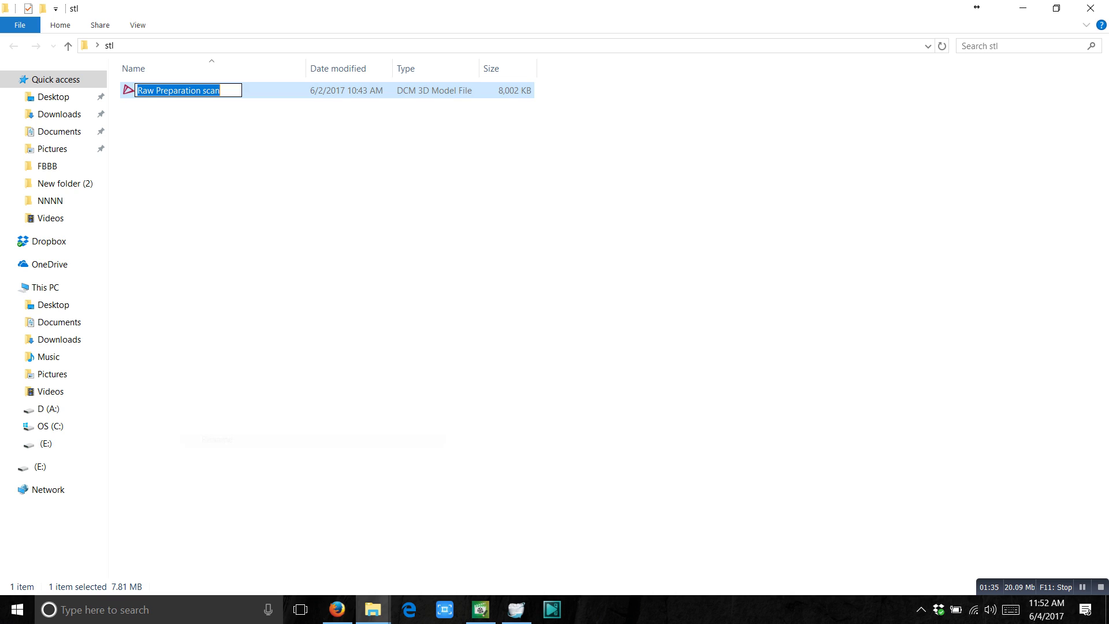
{"action": "type", "text": "upper"}
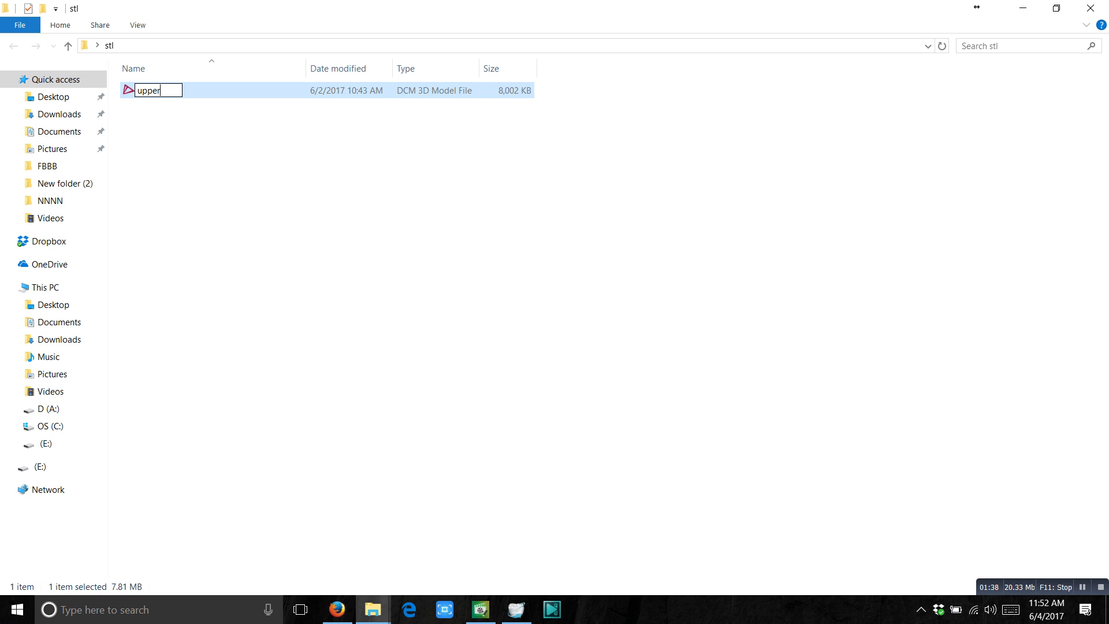
{"action": "key", "text": "Return"}
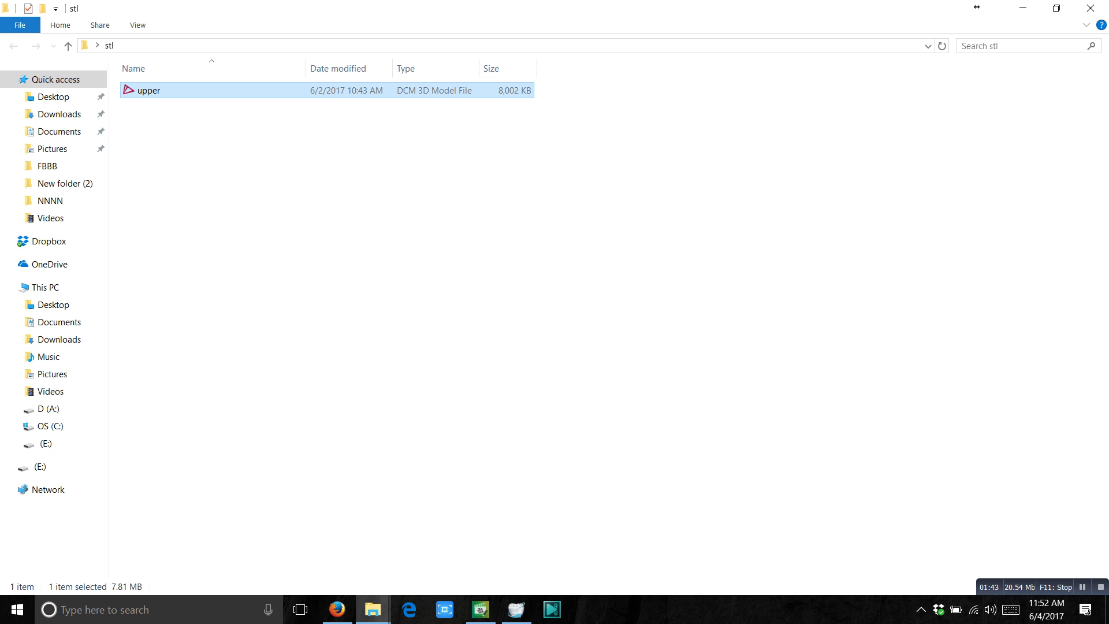
Step: Start a new order in Zenotec Manager with patient last name stl and an Anatomy crown in Zenostar Zr Translucent light on tooth 21
{"action": "key", "text": "alt+Tab"}
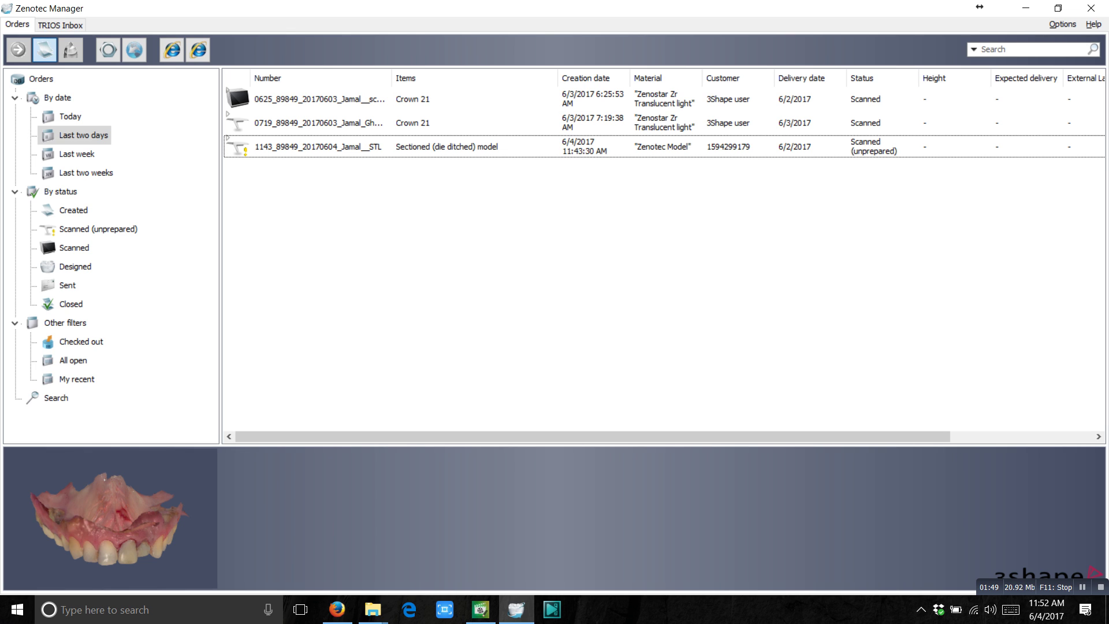
{"action": "left_click", "coordinate": [44, 50]}
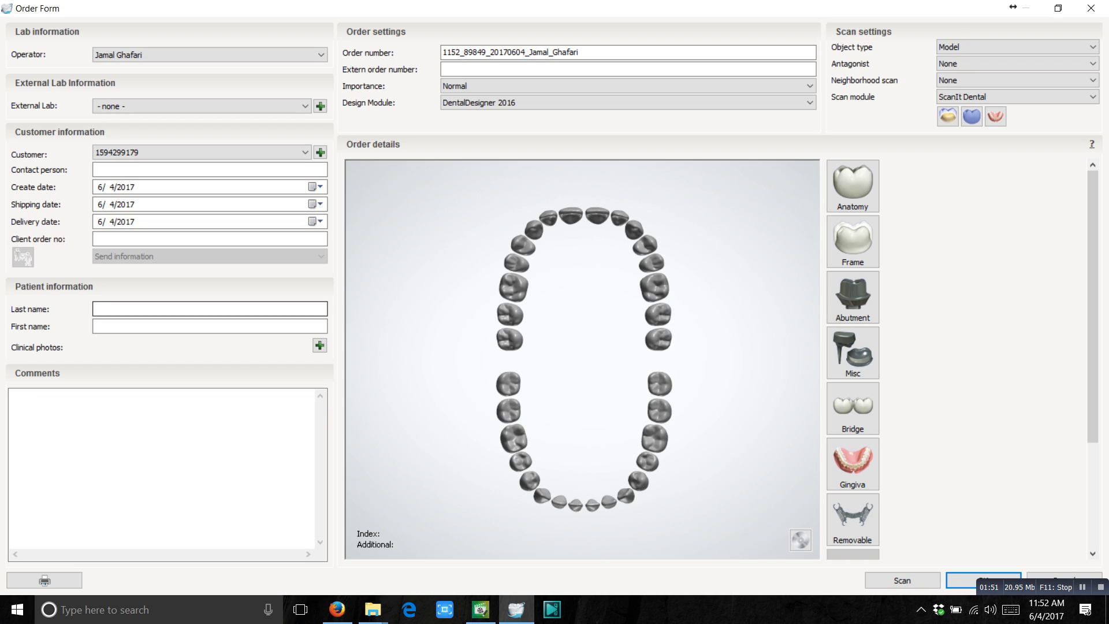
{"action": "type", "text": "st"}
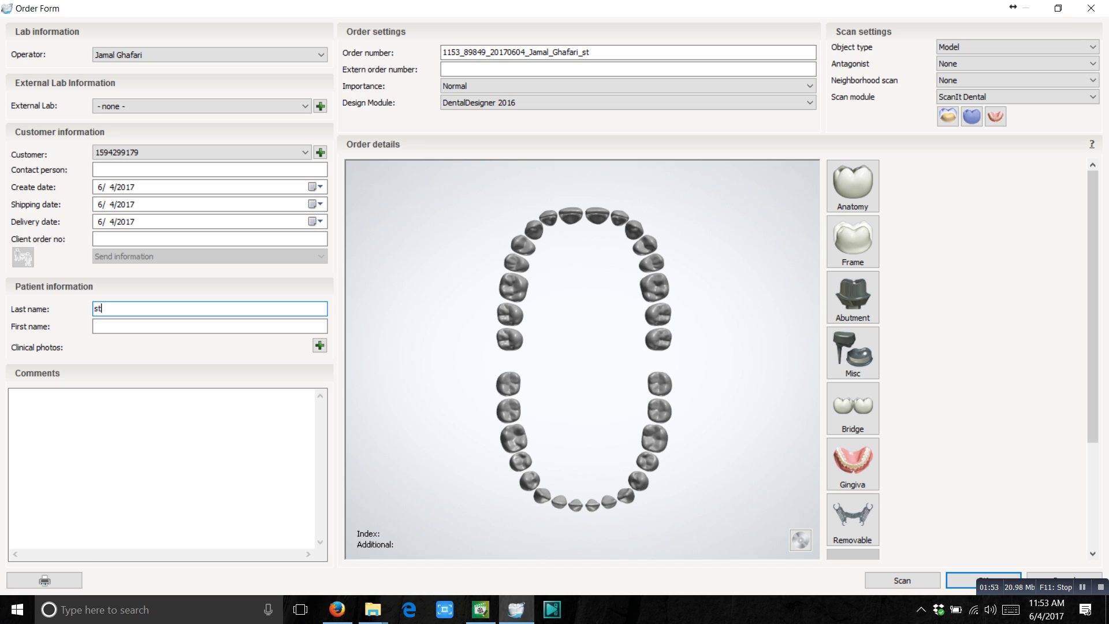
{"action": "type", "text": "l"}
{"action": "left_click", "coordinate": [852, 185]}
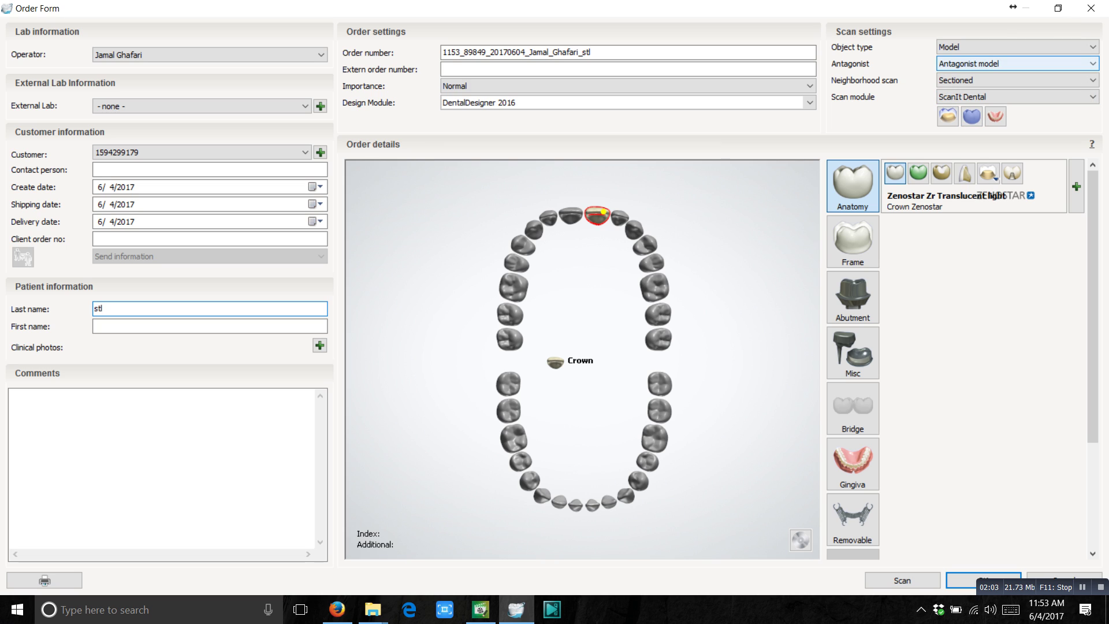
Step: Set the order's Antagonist scan setting to None and save the order
{"action": "left_click", "coordinate": [1016, 63]}
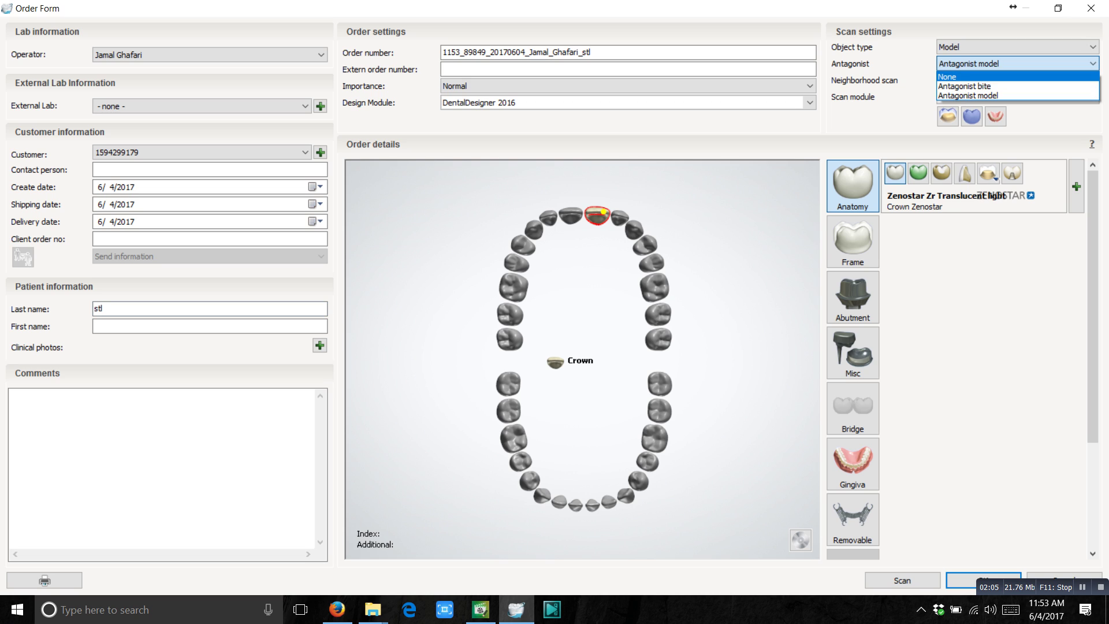
{"action": "key", "text": "Return"}
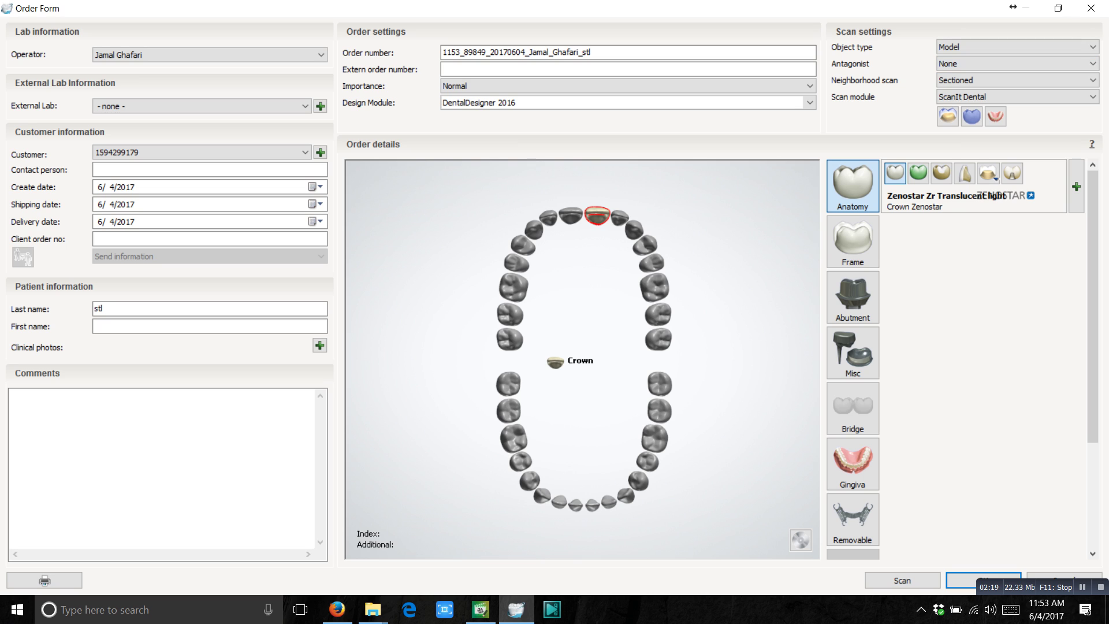
{"action": "left_click", "coordinate": [961, 580]}
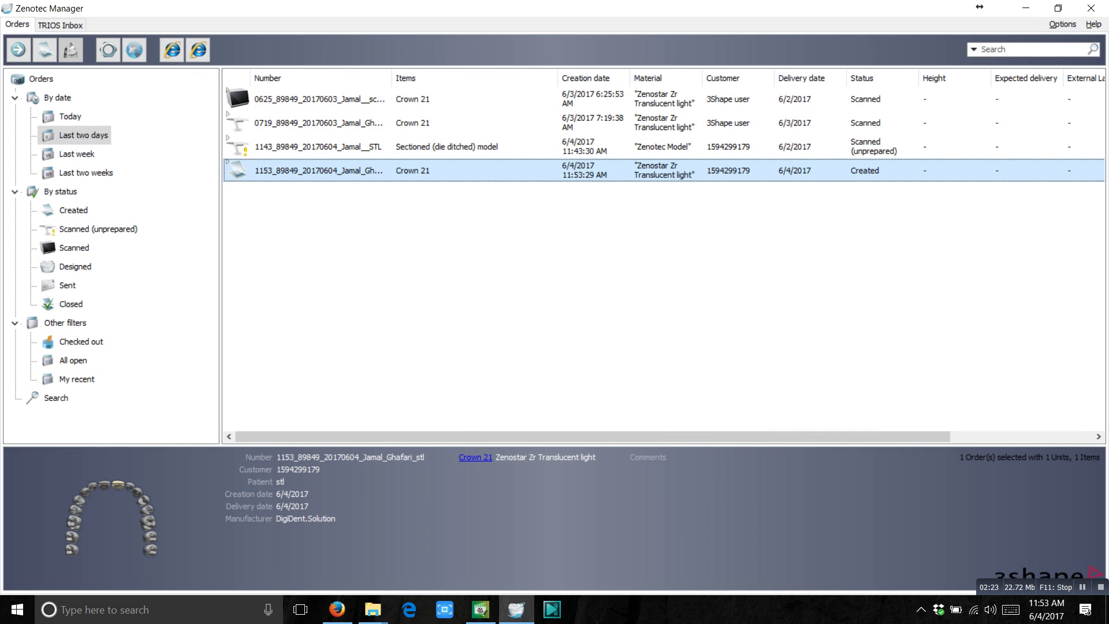
Step: Import the upper DCM file from the desktop's stl folder as the new Crown 21 order's preparation scan
{"action": "right_click", "coordinate": [317, 171]}
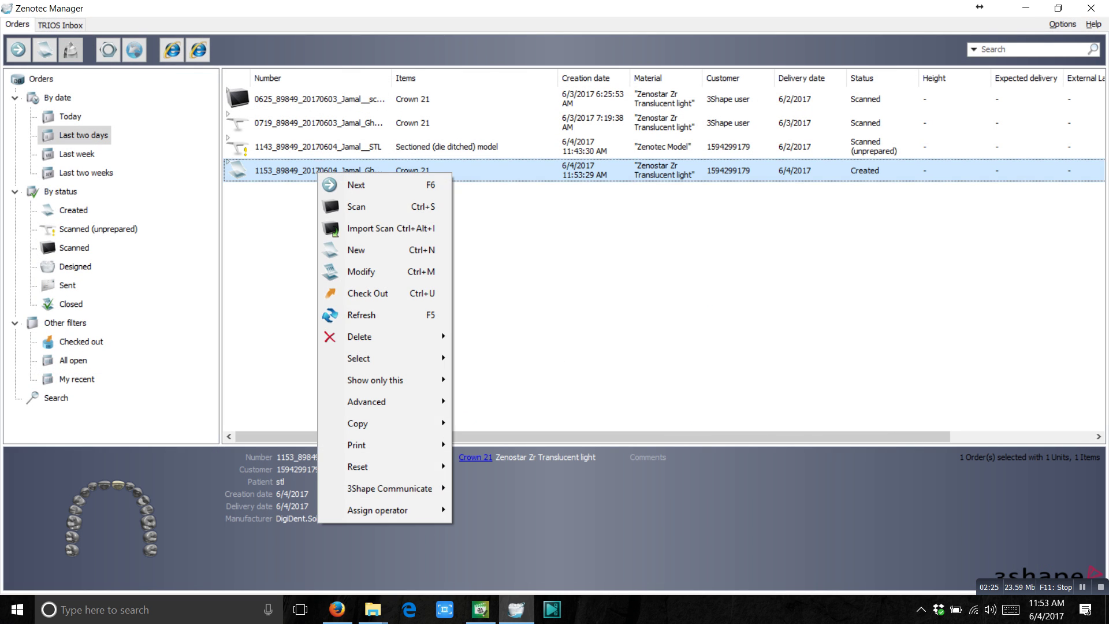
{"action": "left_click", "coordinate": [369, 228]}
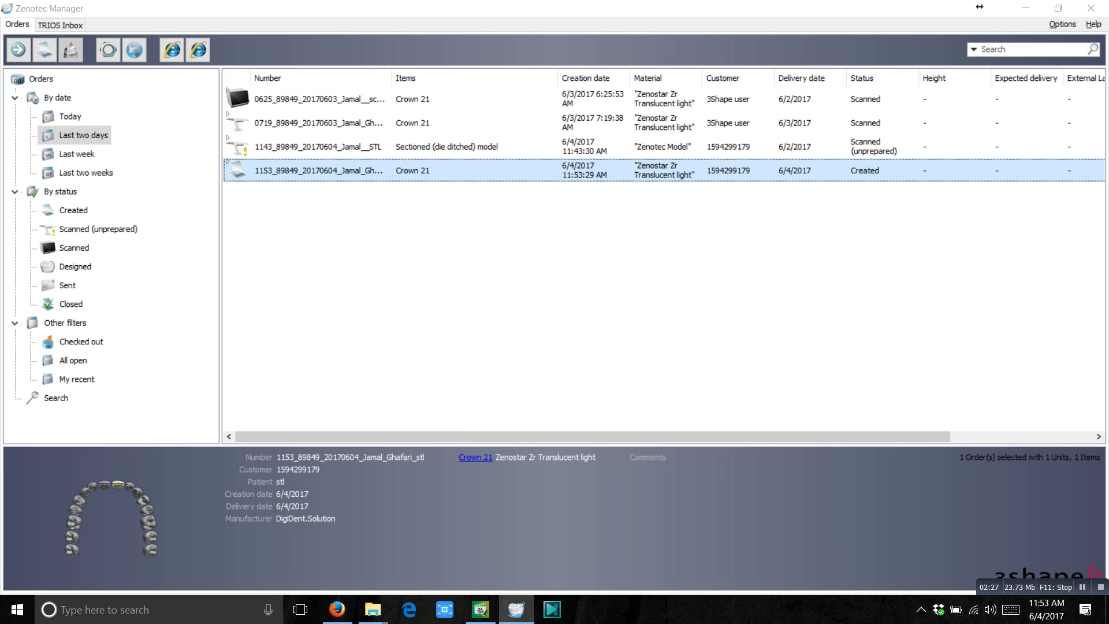
{"action": "scroll", "coordinate": [520, 254], "scroll_direction": "down", "scroll_amount": 10}
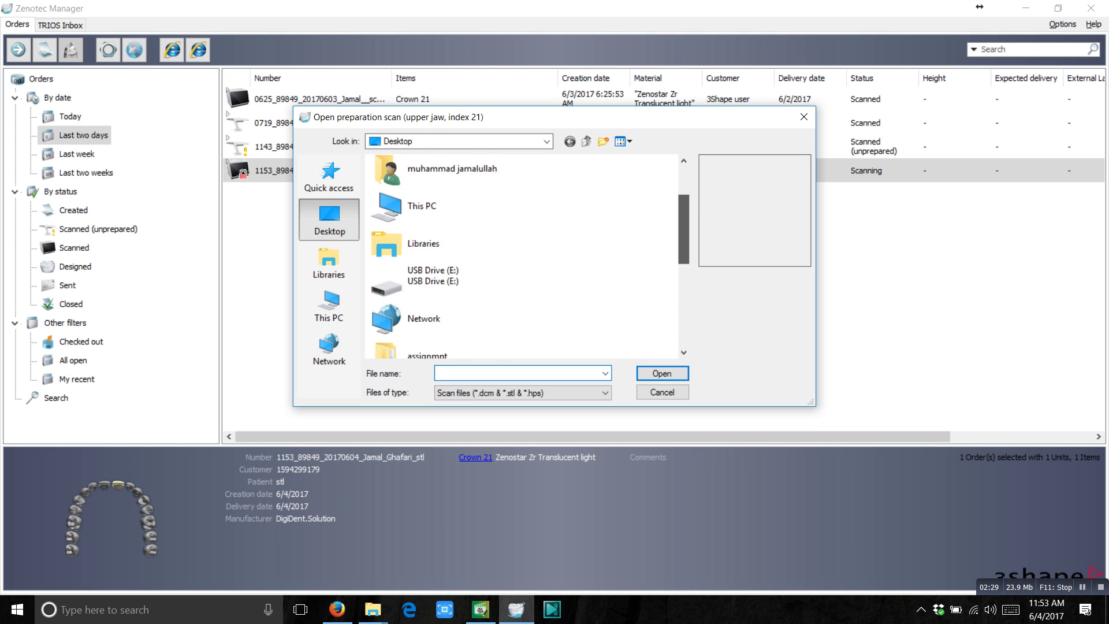
{"action": "double_click", "coordinate": [405, 302]}
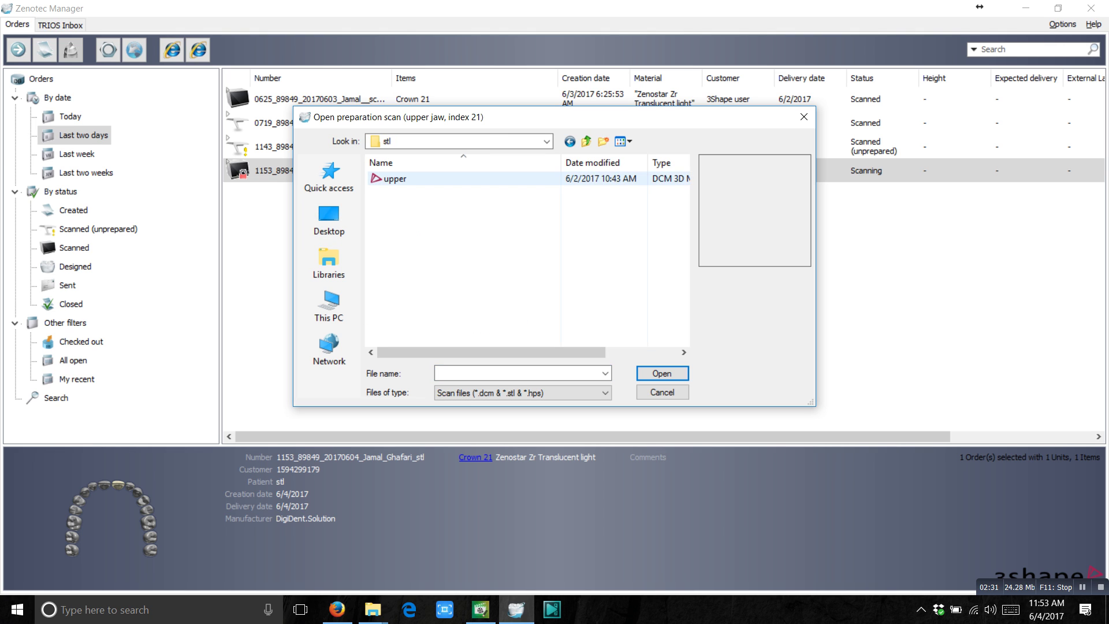
{"action": "left_click", "coordinate": [394, 178]}
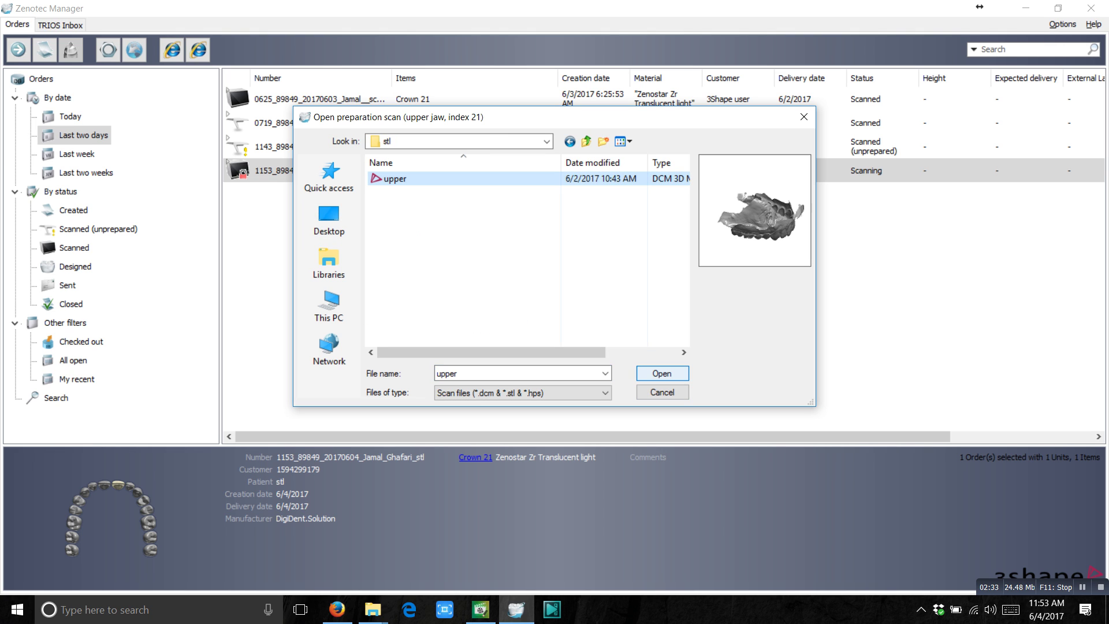
{"action": "left_click", "coordinate": [661, 373]}
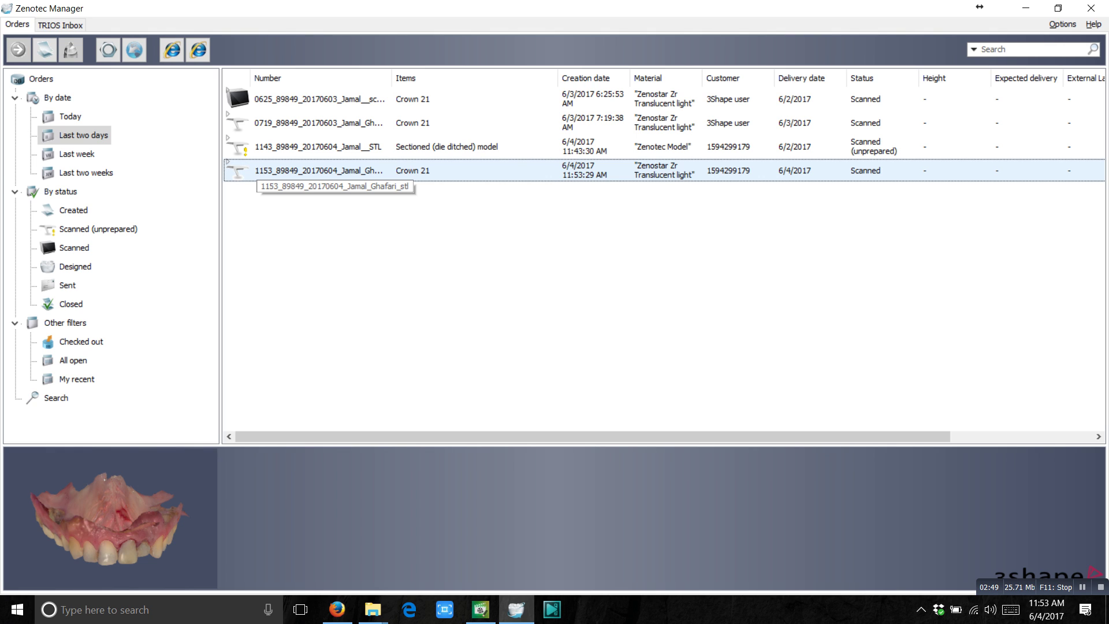
Step: Export the new Crown 21 order with UDX order export as a ZIP in the desktop's stl folder, and open the archive
{"action": "right_click", "coordinate": [259, 169]}
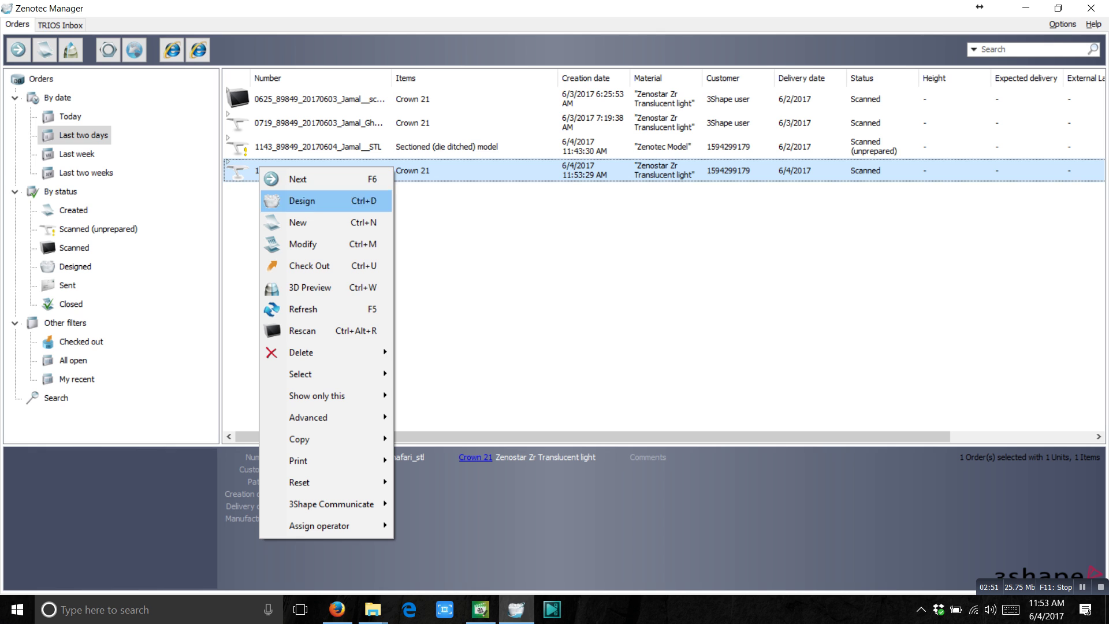
{"action": "mouse_move", "coordinate": [325, 417]}
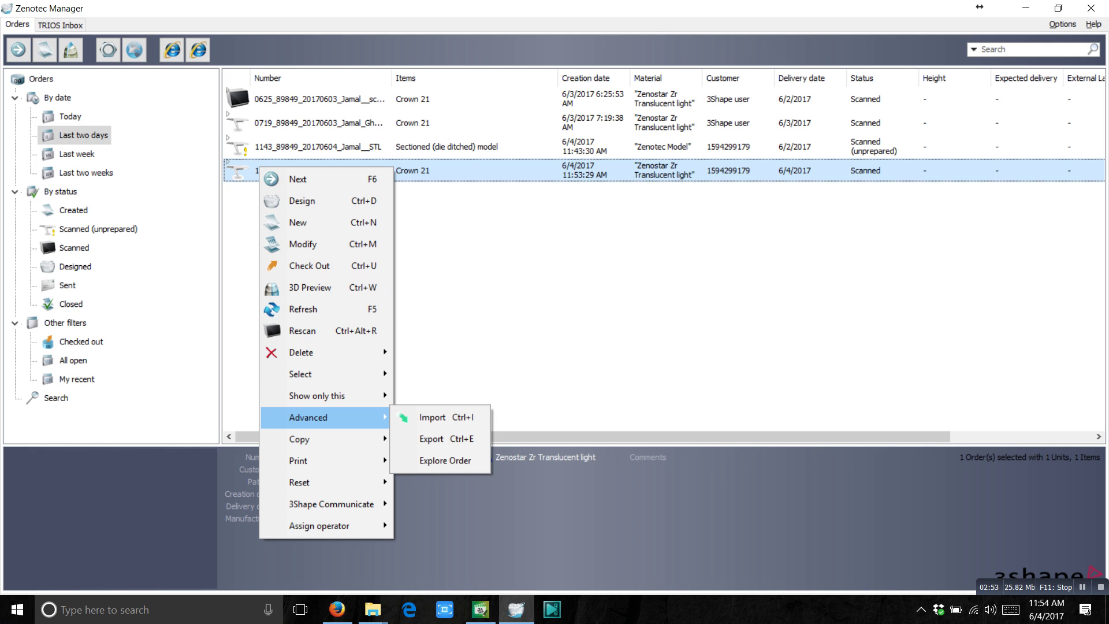
{"action": "left_click", "coordinate": [444, 438]}
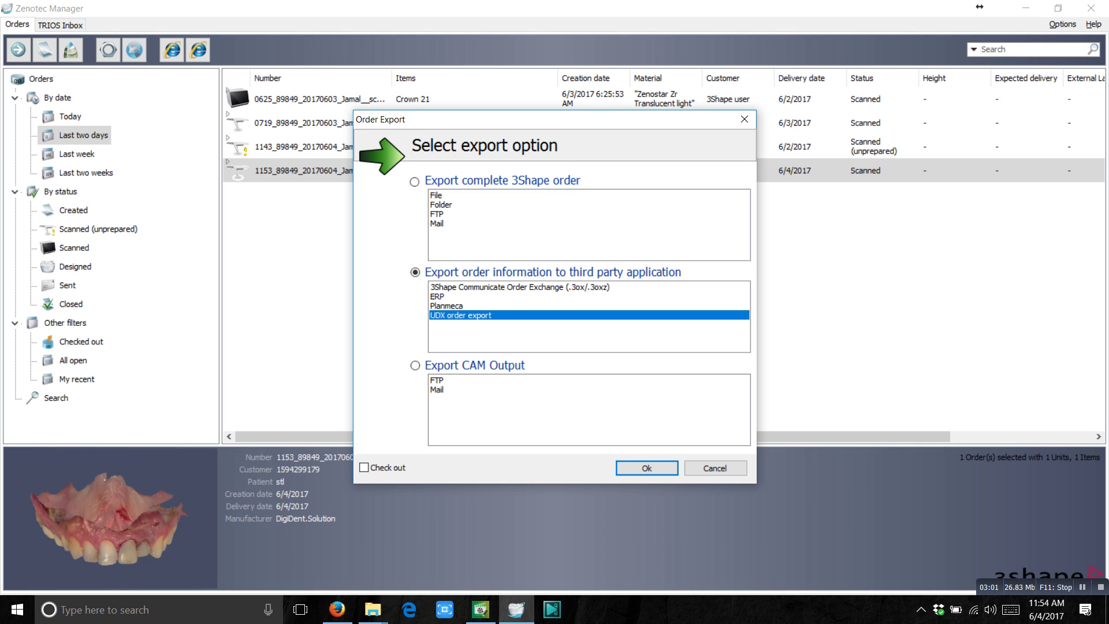
{"action": "left_click", "coordinate": [646, 468]}
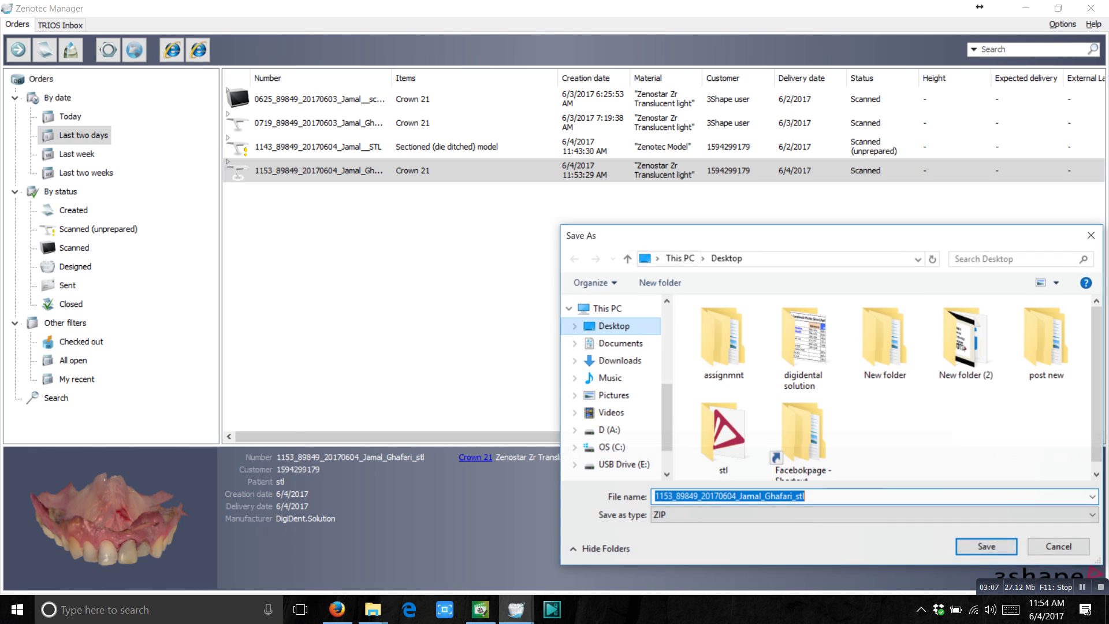
{"action": "left_click", "coordinate": [723, 431]}
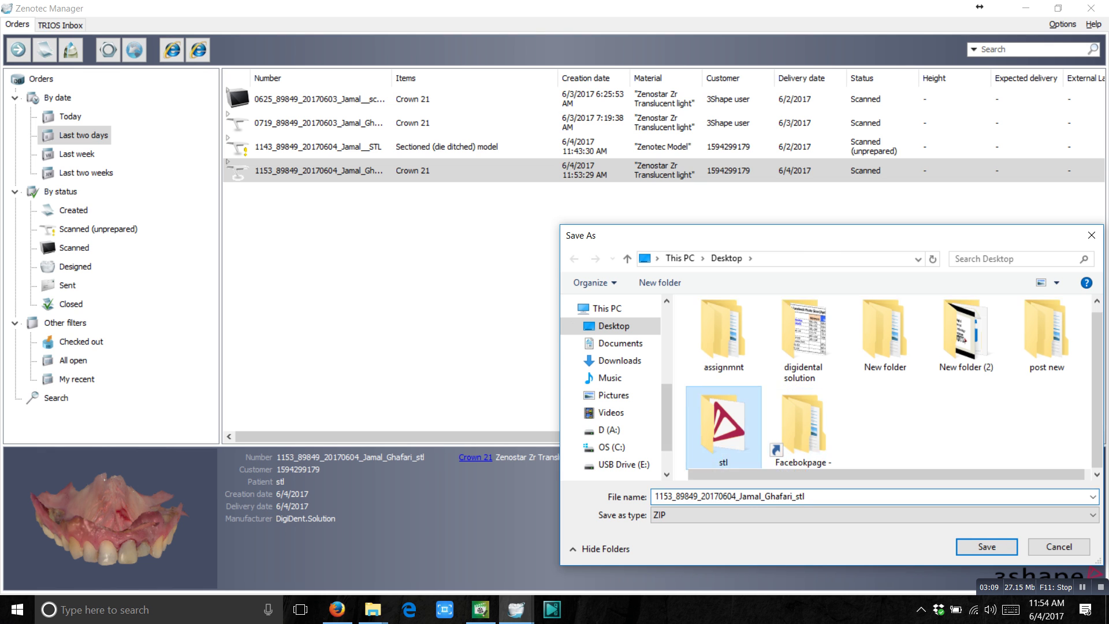
{"action": "double_click", "coordinate": [723, 434]}
{"action": "left_click", "coordinate": [987, 546]}
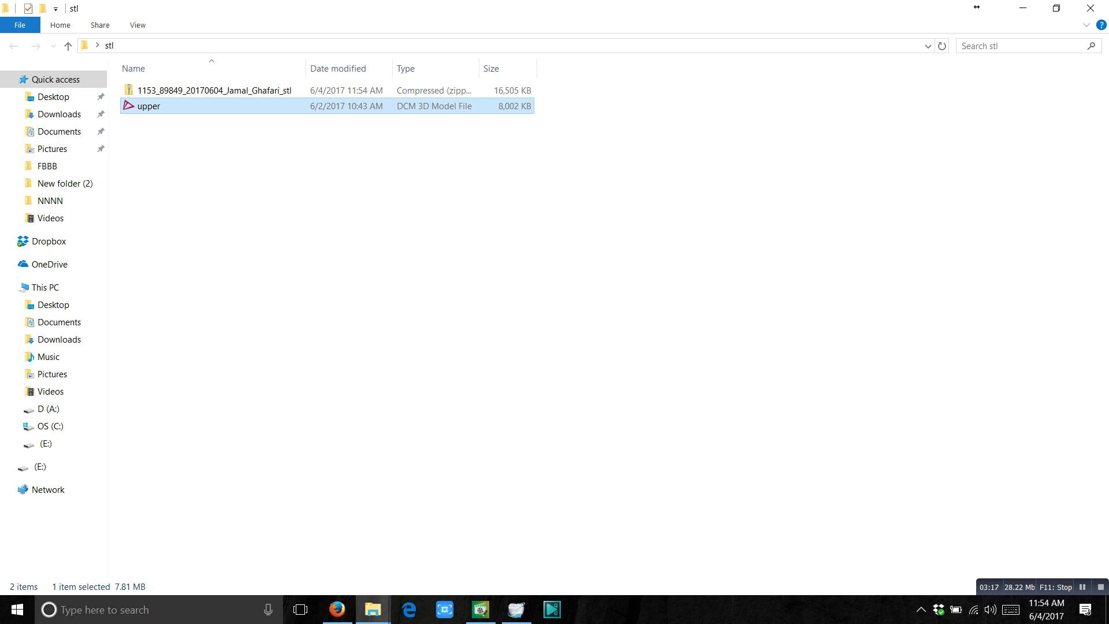
{"action": "double_click", "coordinate": [214, 90]}
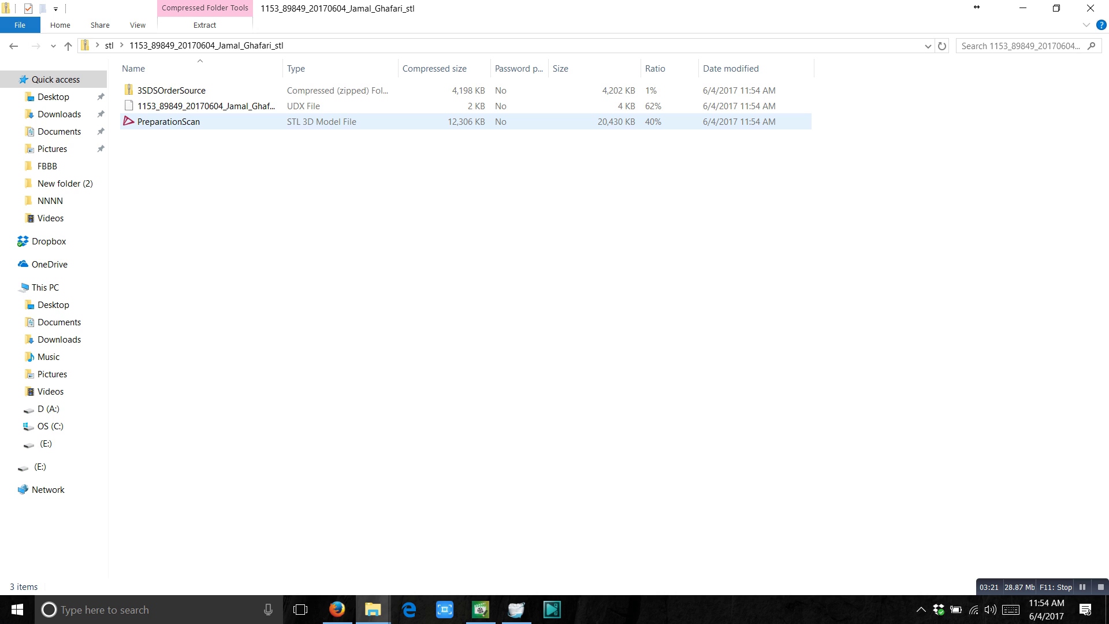
Step: Open the exported PreparationScan STL from the archive in 3Shape 3D Viewer, and load the original upper DCM file alongside it
{"action": "left_click", "coordinate": [213, 121]}
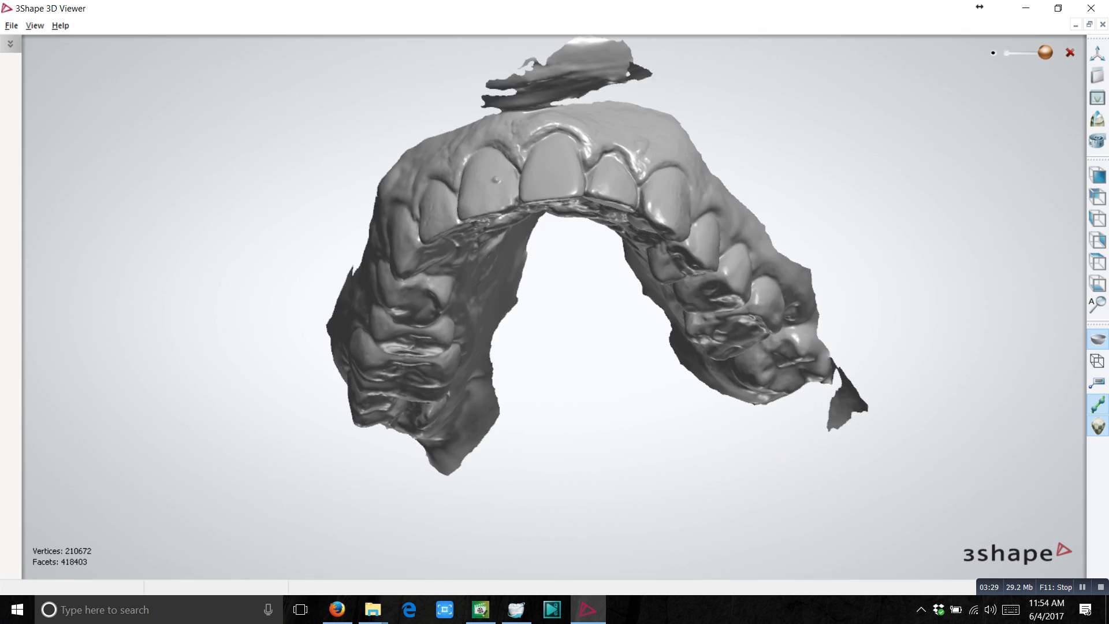
{"action": "key", "text": "alt+Tab"}
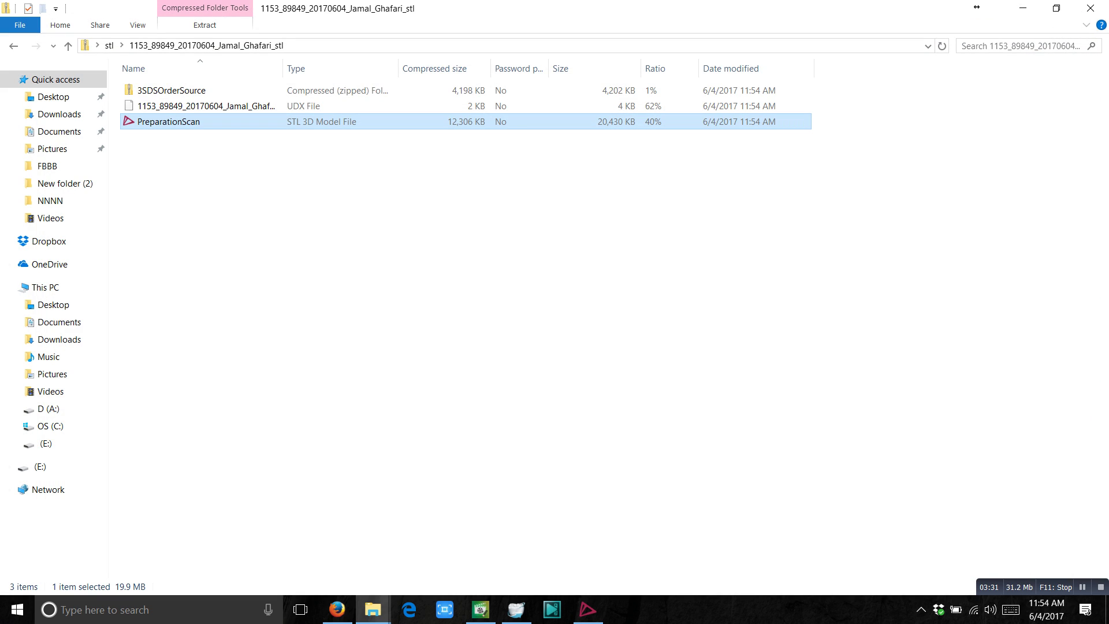
{"action": "key", "text": "BackSpace"}
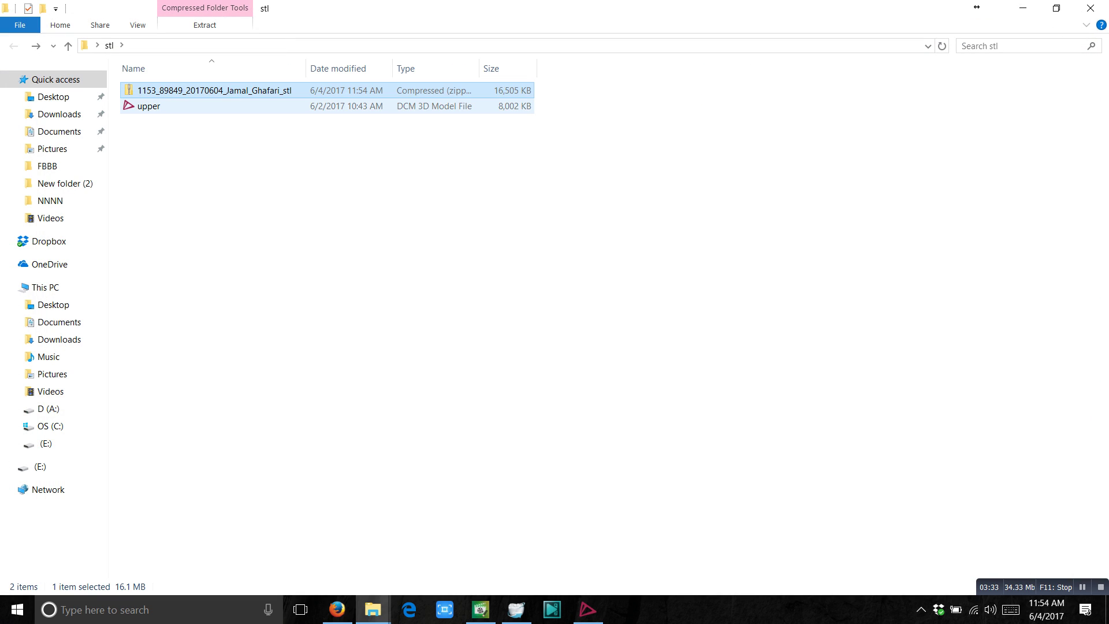
{"action": "left_click", "coordinate": [148, 106]}
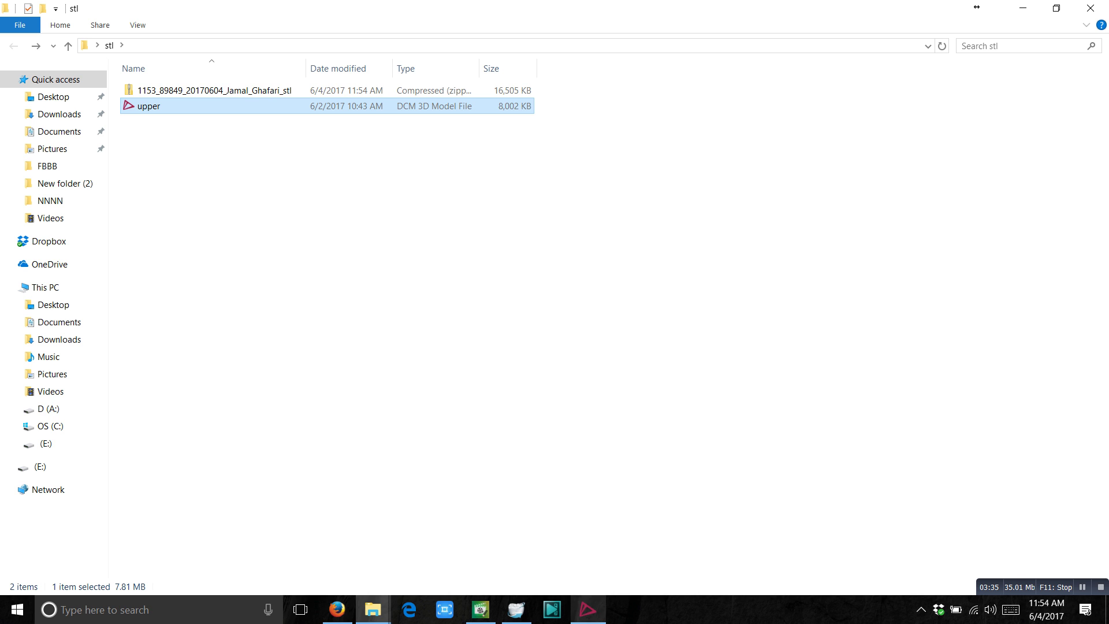
{"action": "left_click", "coordinate": [587, 609]}
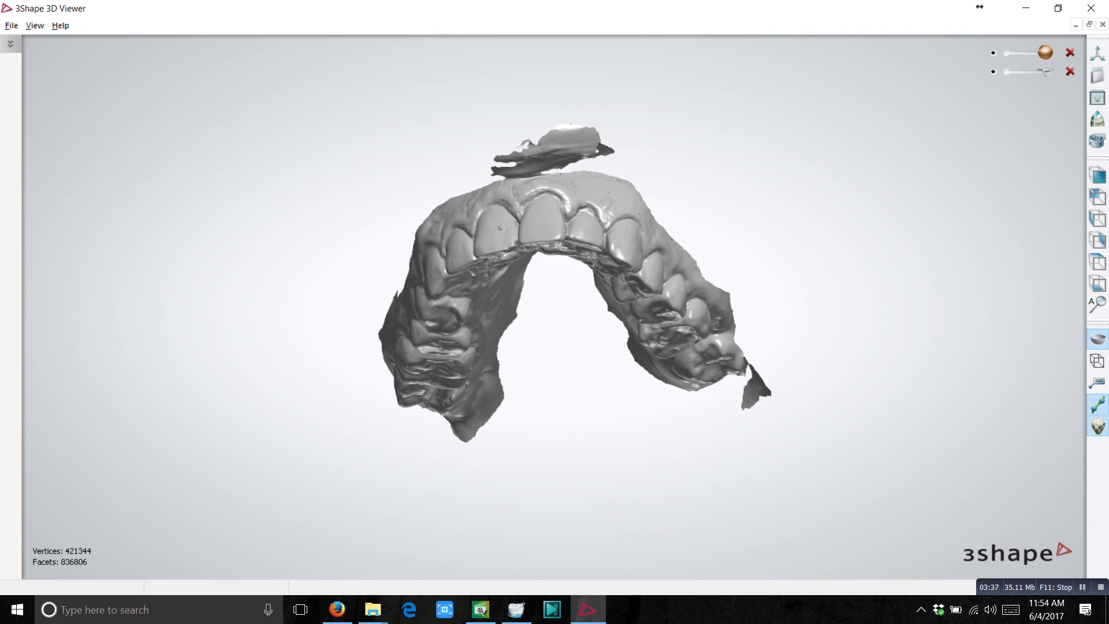
Step: Compare the overlaid STL and DCM scans from the front and the chewing surfaces by adjusting the first model's transparency, and close the viewer
{"action": "left_click_drag", "start_coordinate": [1044, 52], "coordinate": [1010, 52]}
{"action": "right_click_drag", "start_coordinate": [716, 364], "coordinate": [716, 250]}
{"action": "scroll", "coordinate": [716, 250], "scroll_direction": "up", "scroll_amount": 3}
{"action": "scroll", "coordinate": [717, 250], "scroll_direction": "down", "scroll_amount": 4}
{"action": "right_click_drag", "start_coordinate": [648, 202], "coordinate": [520, 370]}
{"action": "scroll", "coordinate": [649, 255], "scroll_direction": "up", "scroll_amount": 5}
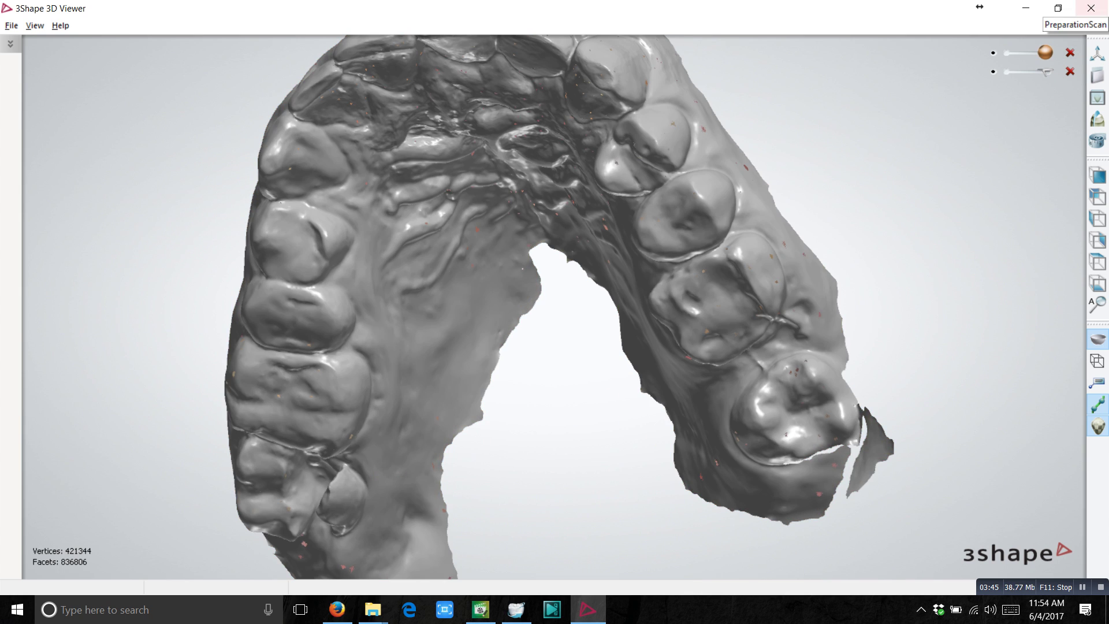
{"action": "left_click", "coordinate": [1091, 8]}
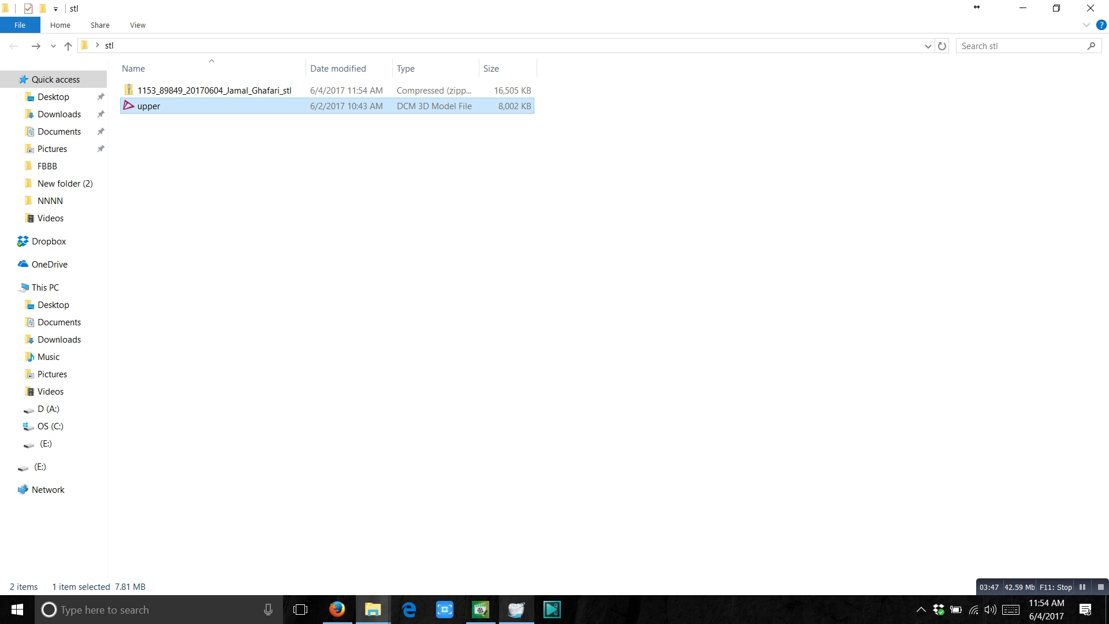